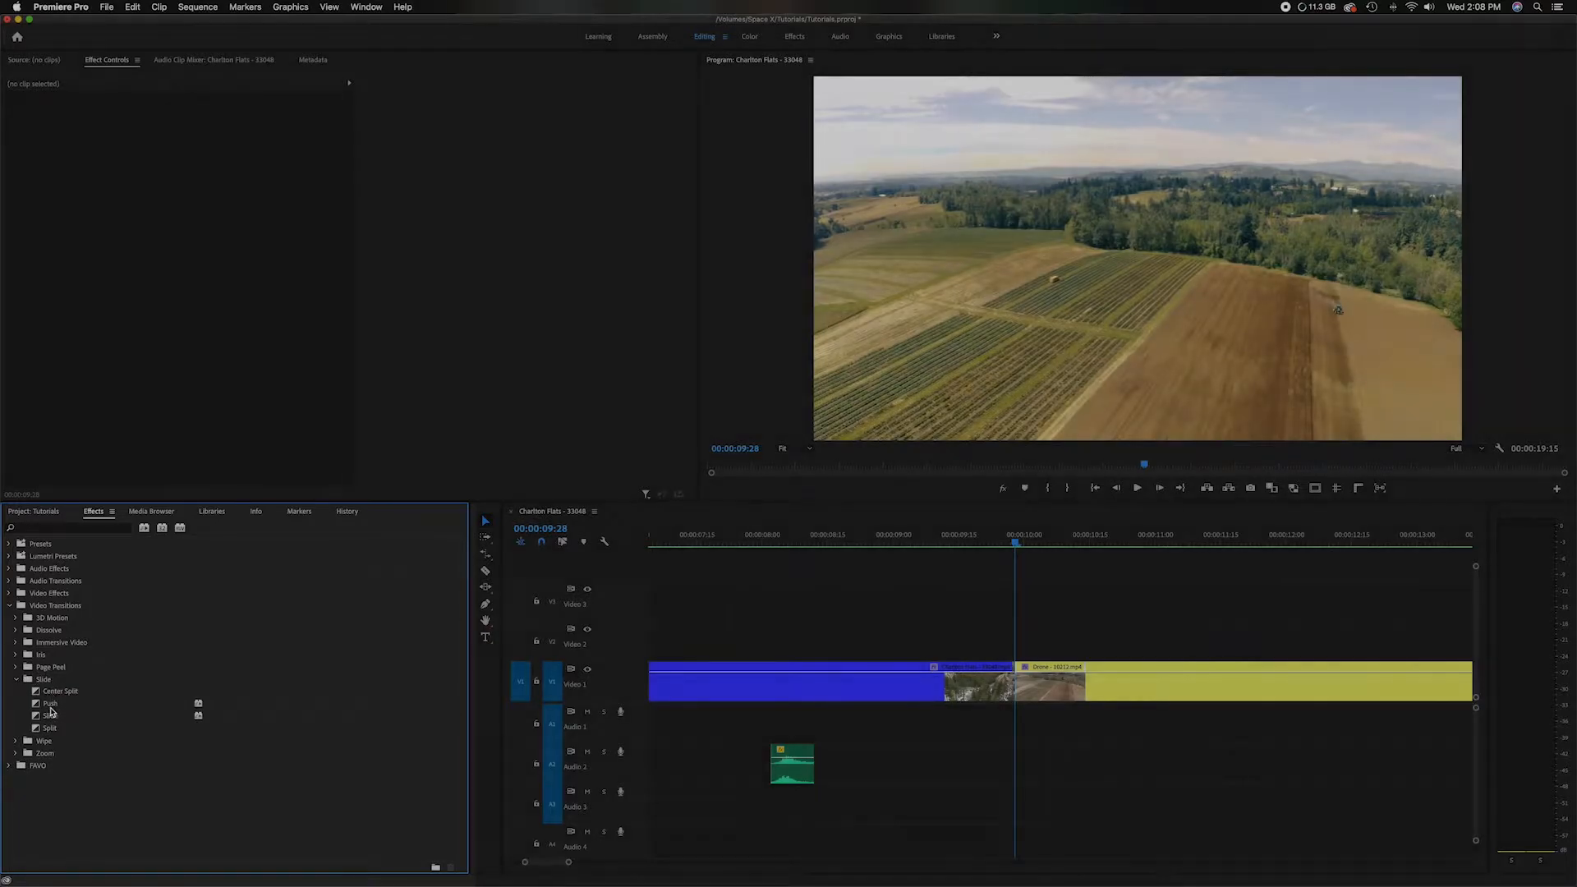
Apply the Push transition at the cut between the Charlton Flats and Drone clips and play it back
drag(37, 708, 1015, 687)
click(895, 542)
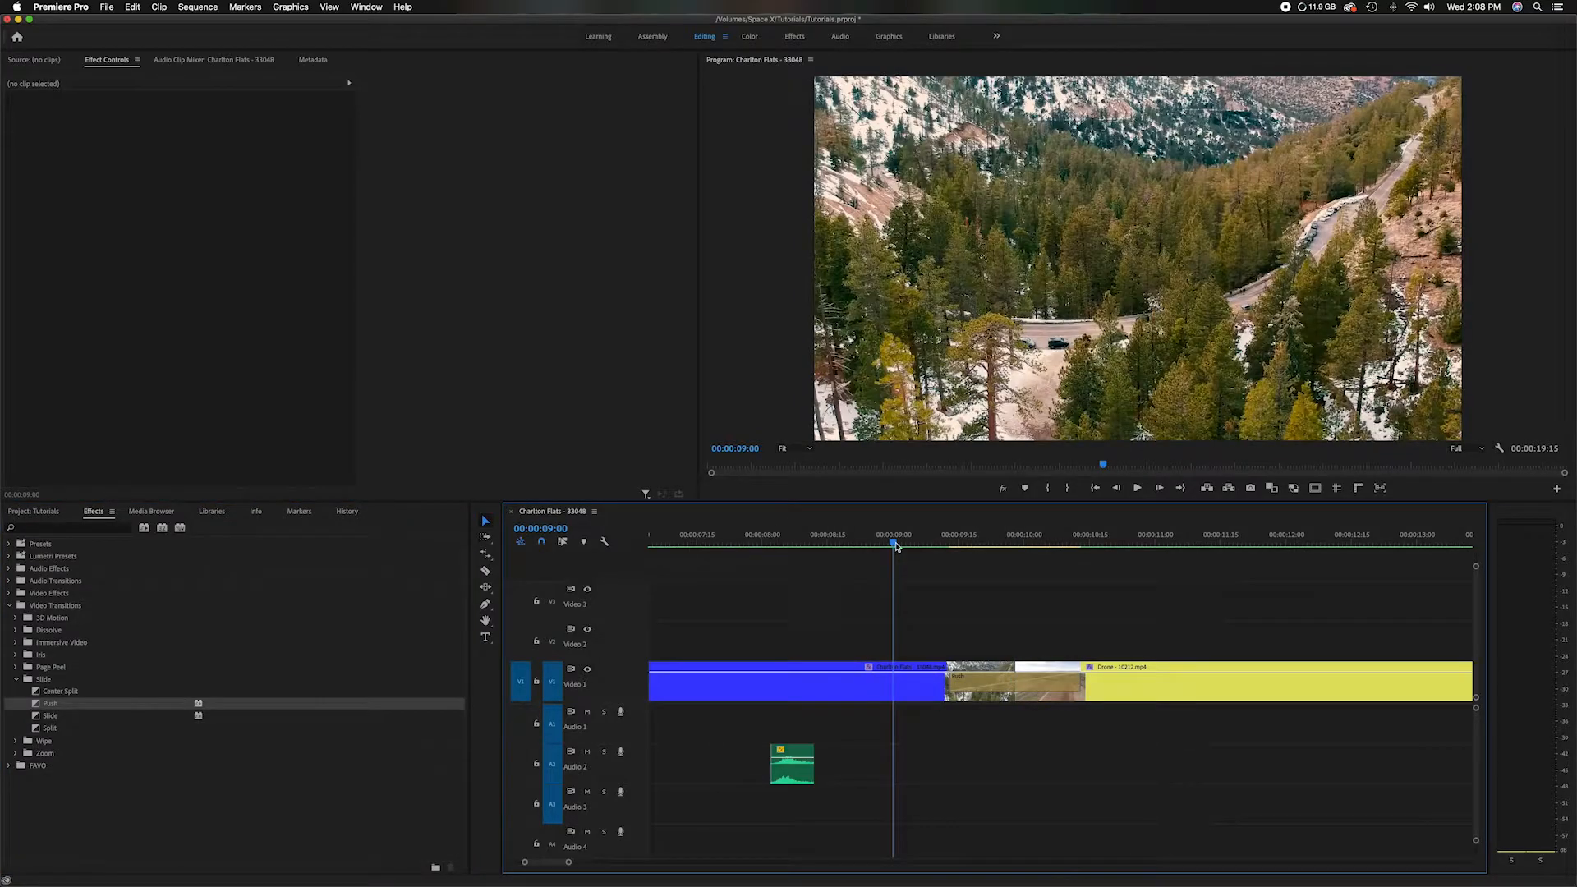
key(space)
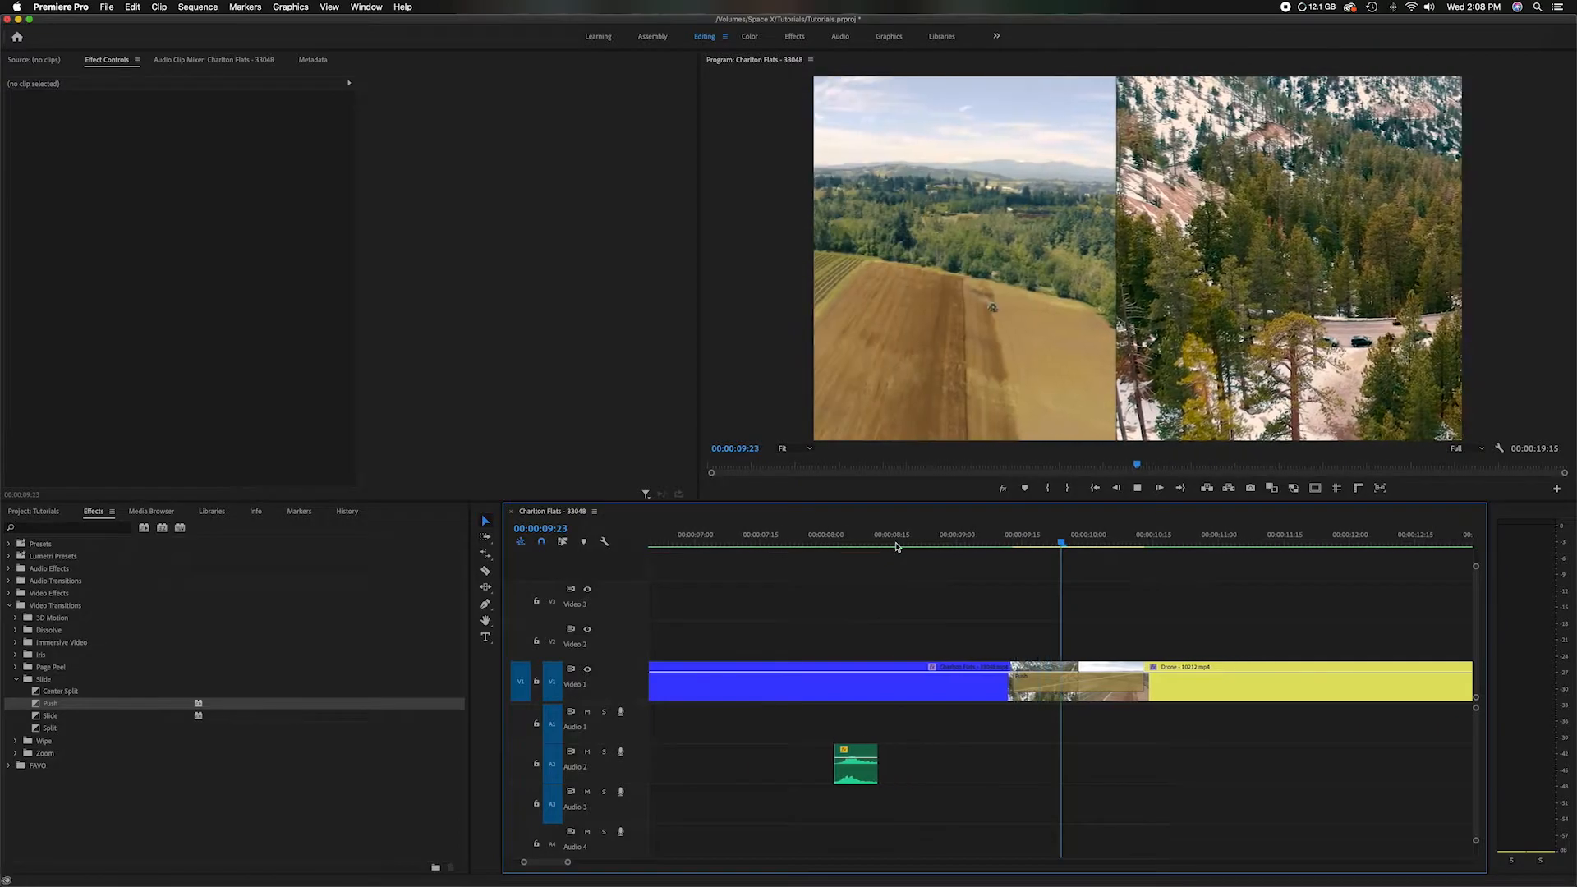
Shorten the Push transition between the two clips to a duration of 10 frames
drag(896, 545, 967, 539)
click(910, 667)
drag(904, 682, 946, 681)
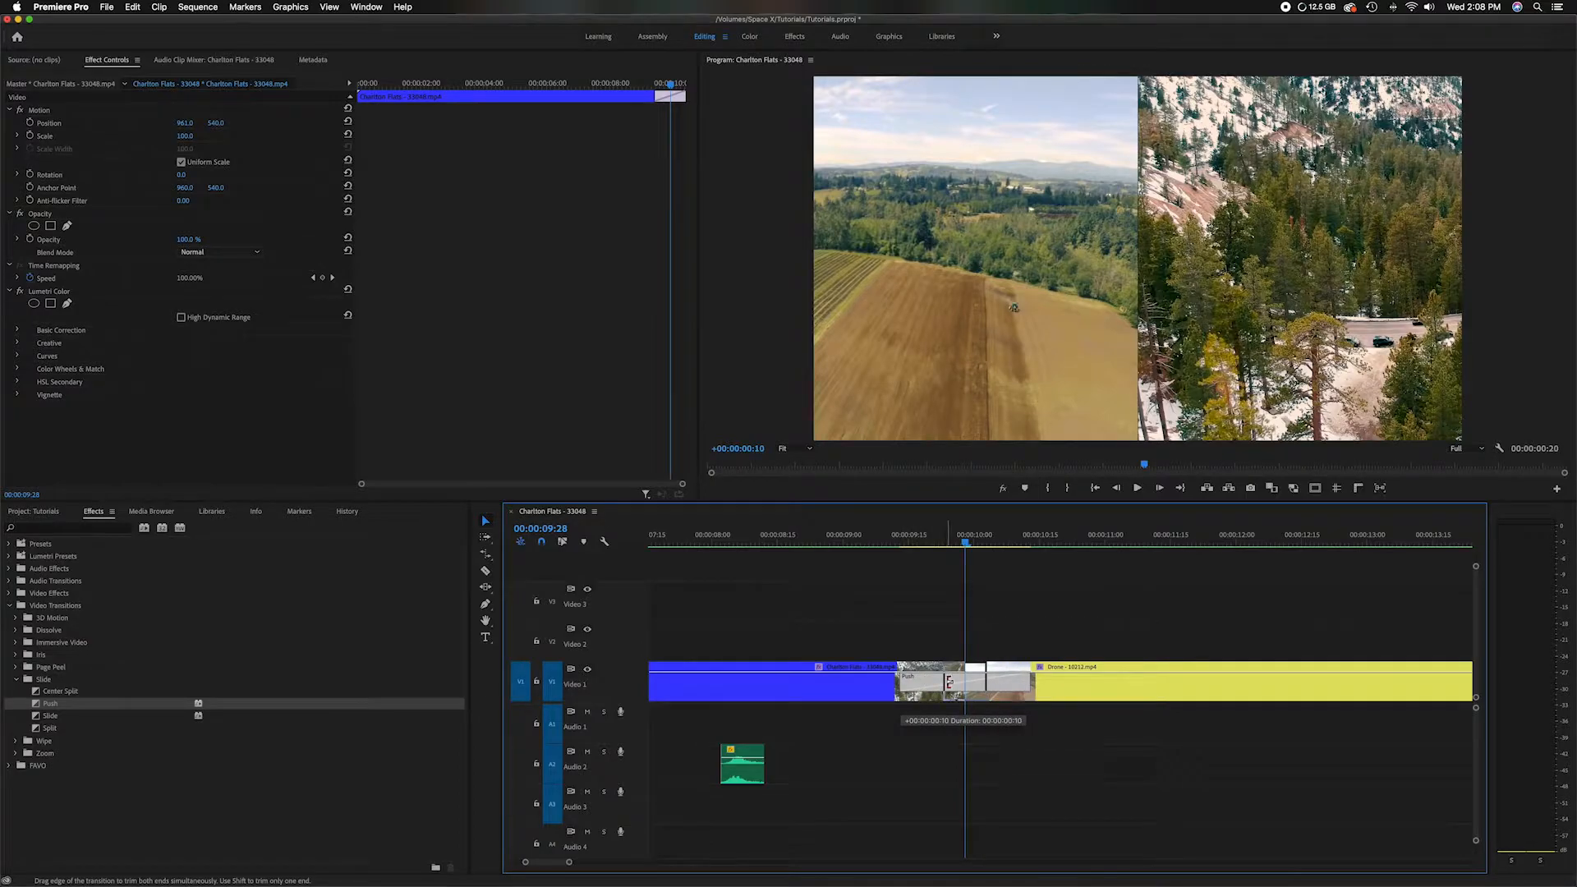
click(936, 542)
mouse_move(937, 545)
mouse_down()
mouse_move(996, 542)
mouse_move(945, 546)
mouse_move(965, 544)
mouse_up()
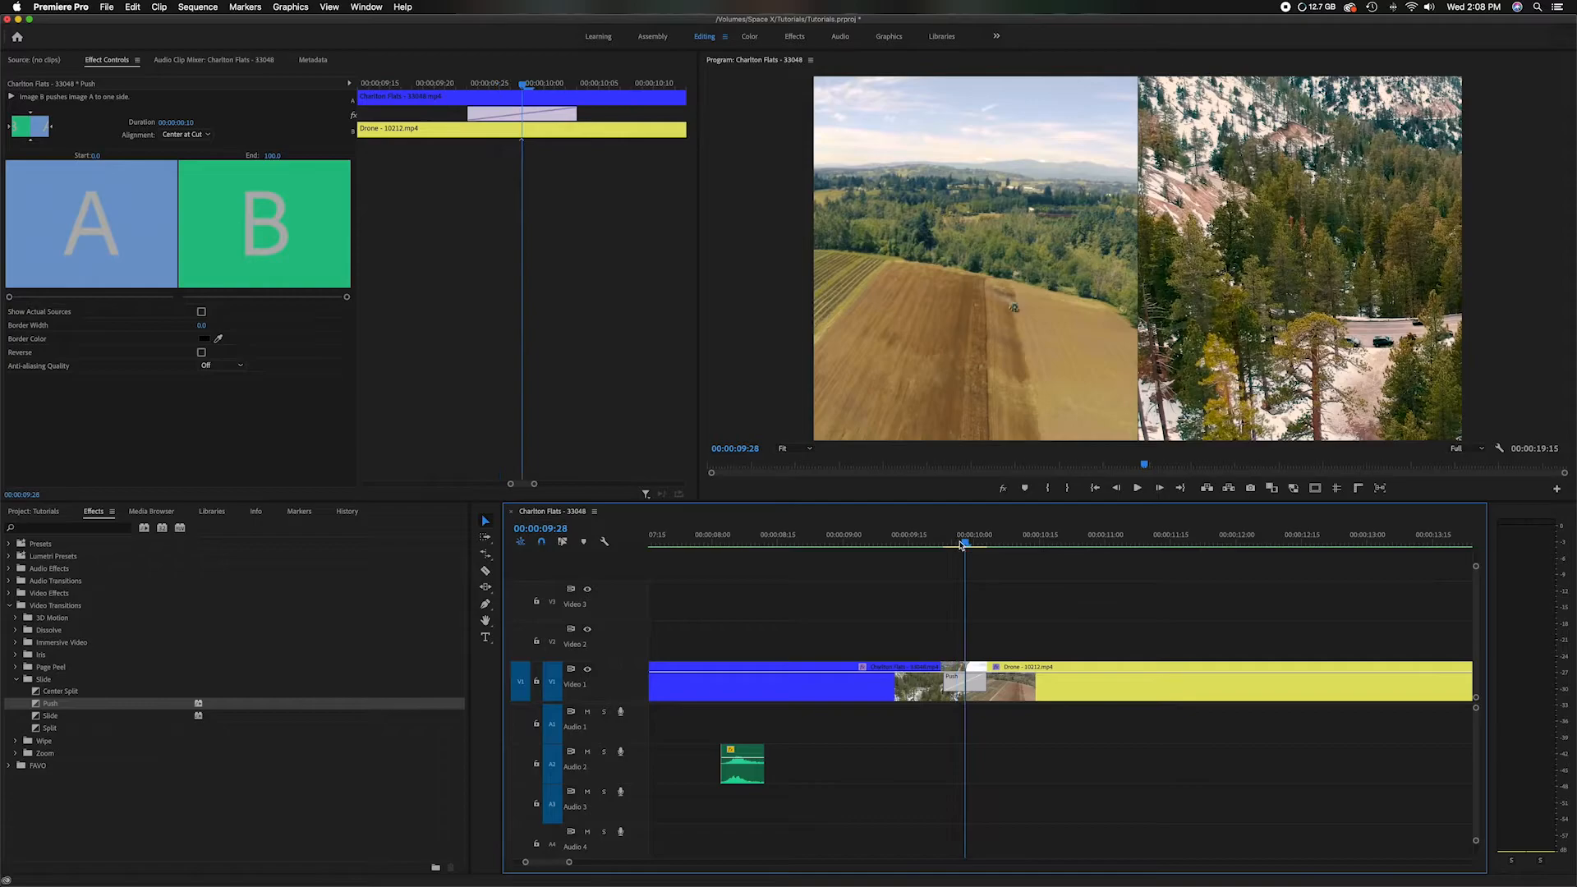
scroll(975, 679, left, 1)
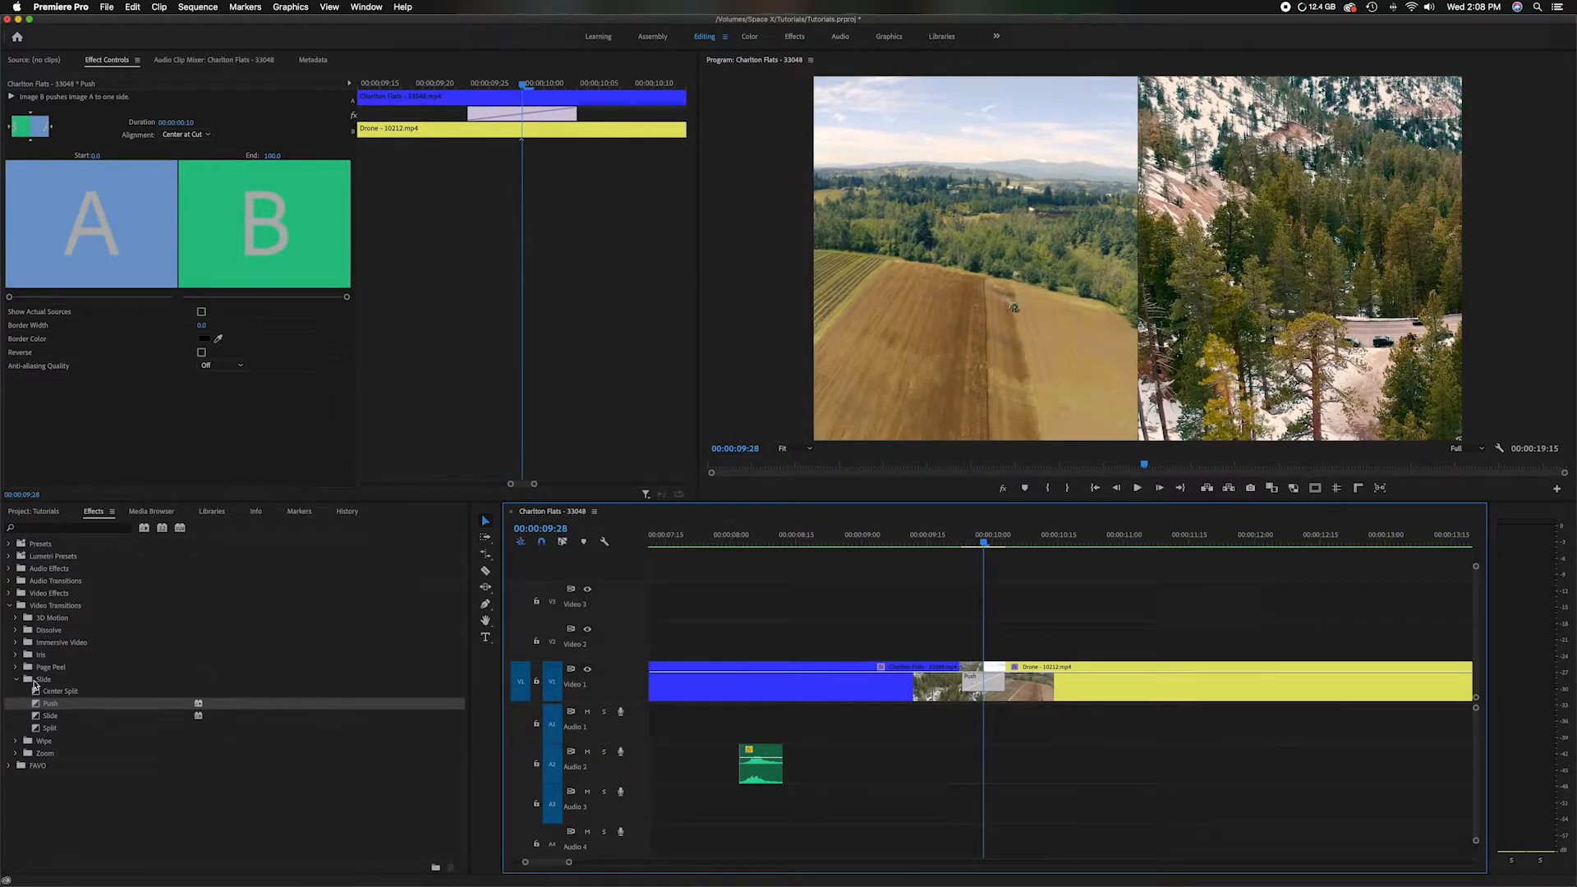
Create an adjustment layer of 1922 by 1080 at 29.97 fps with square pixels in the project
click(20, 681)
click(10, 606)
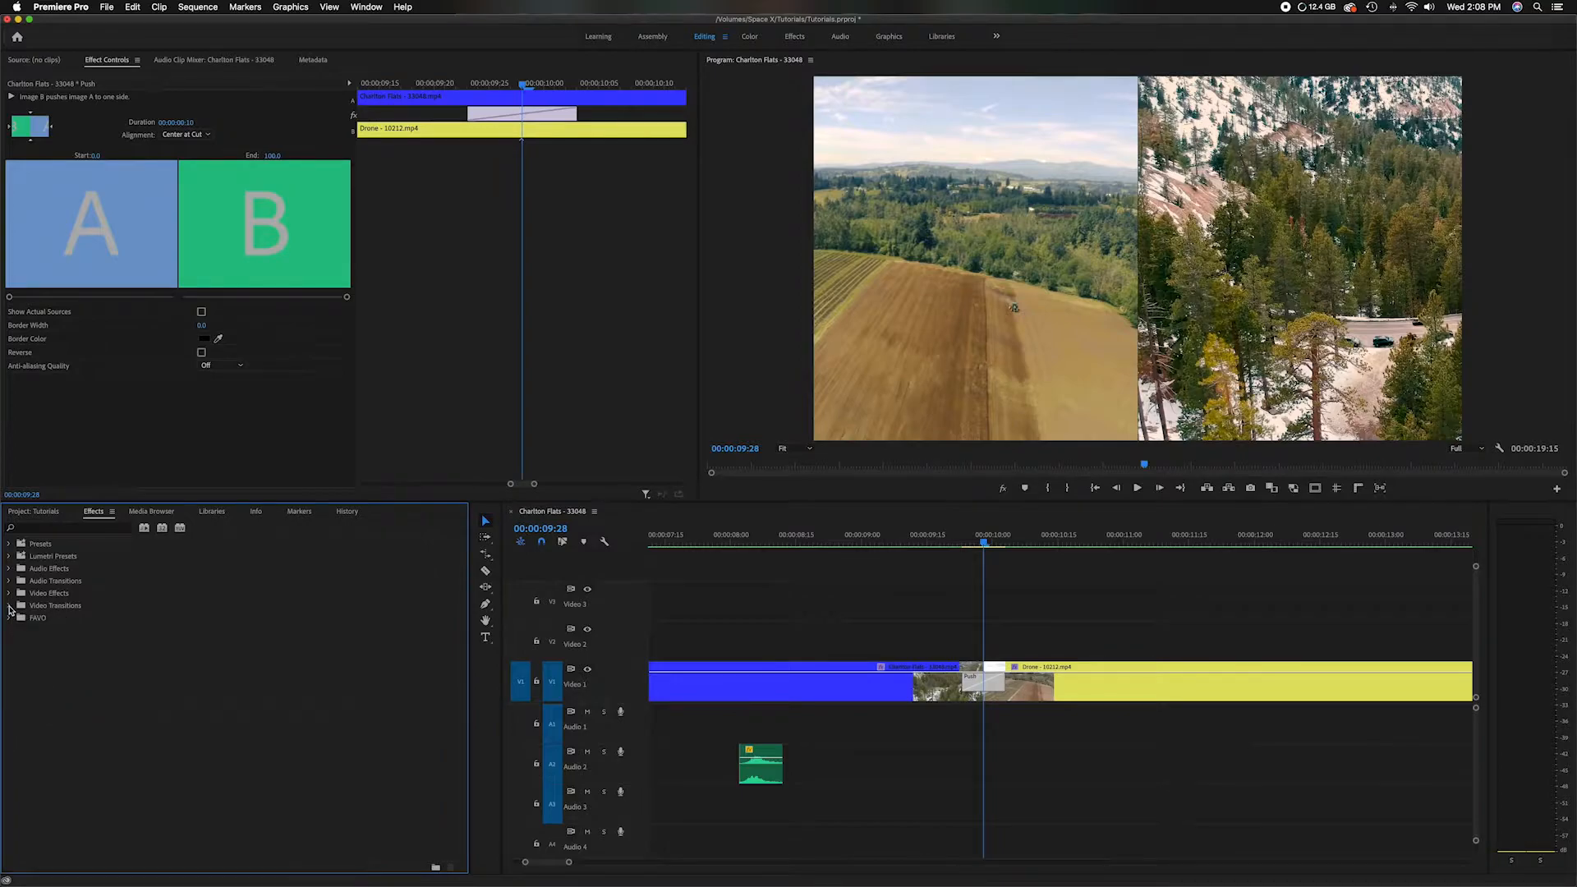
click(35, 511)
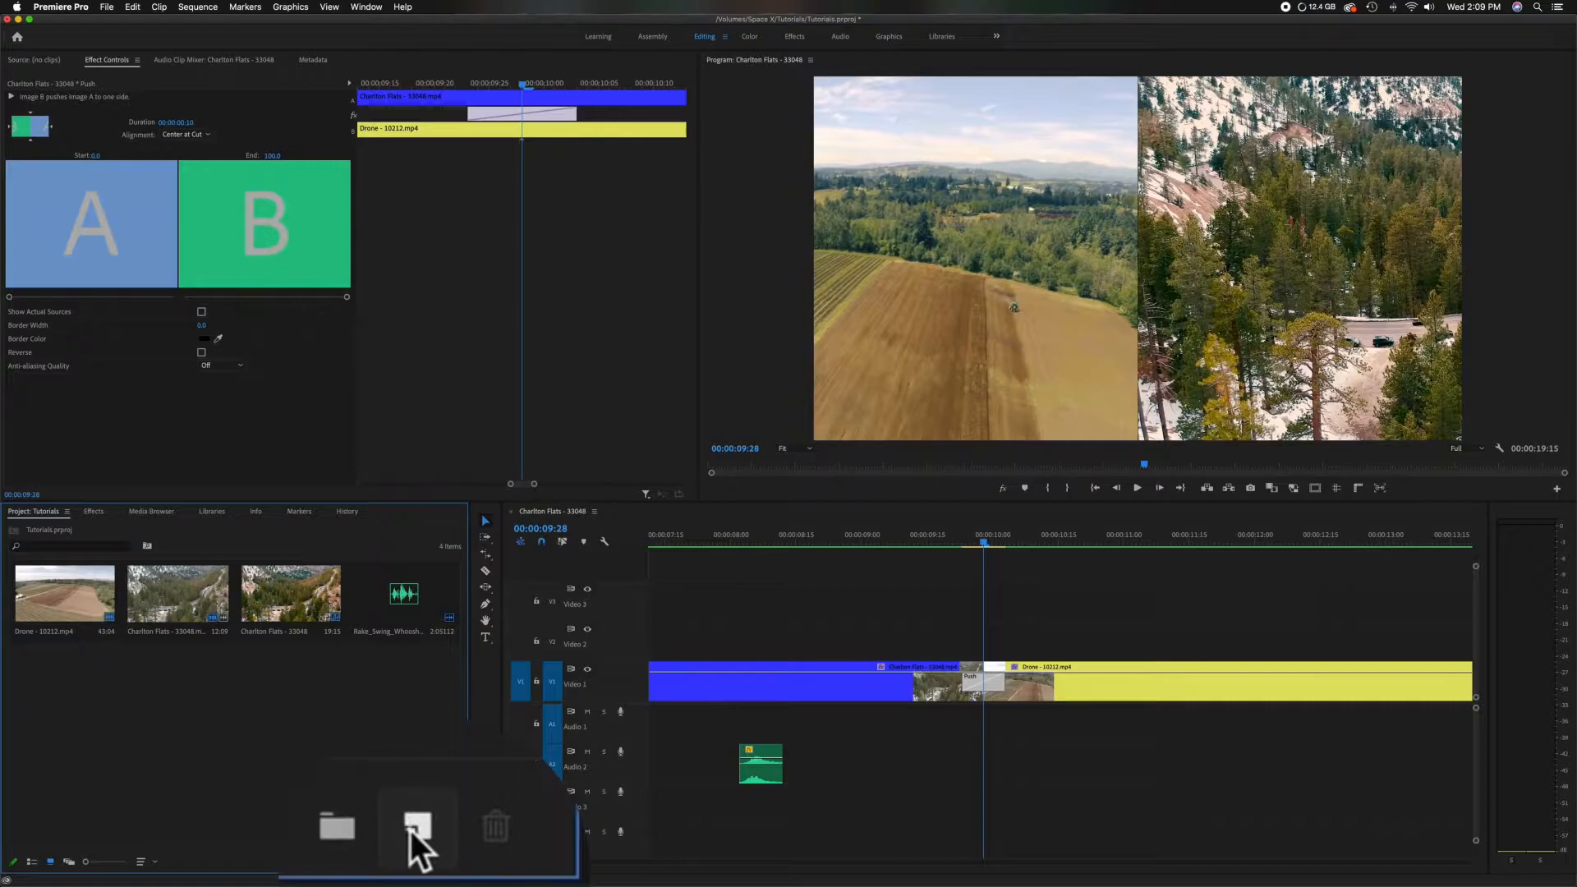
click(431, 862)
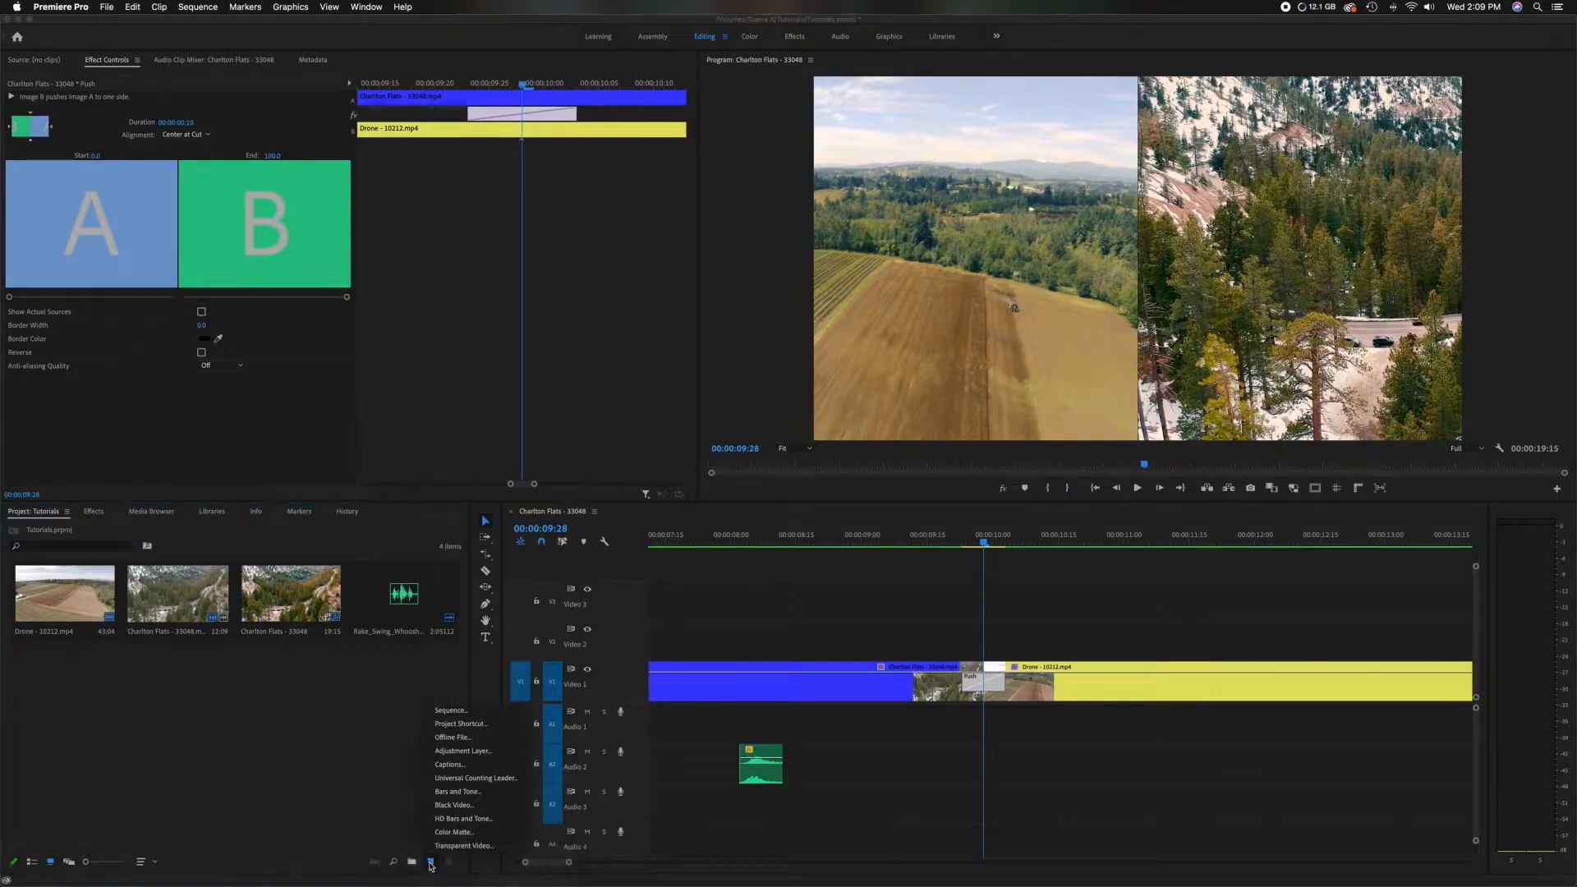
click(450, 750)
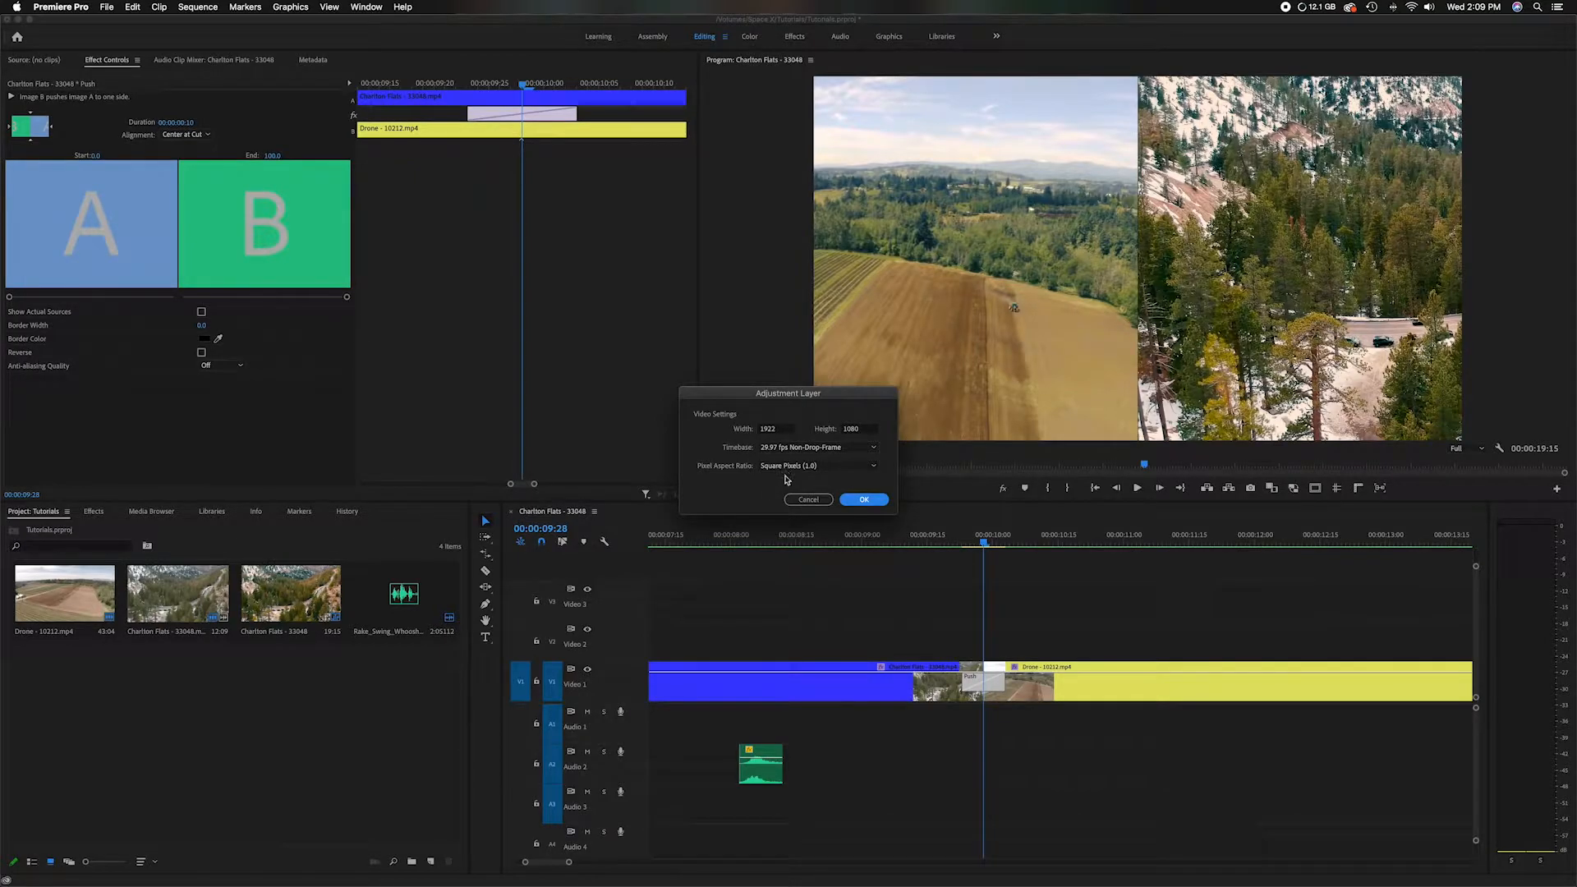
click(863, 500)
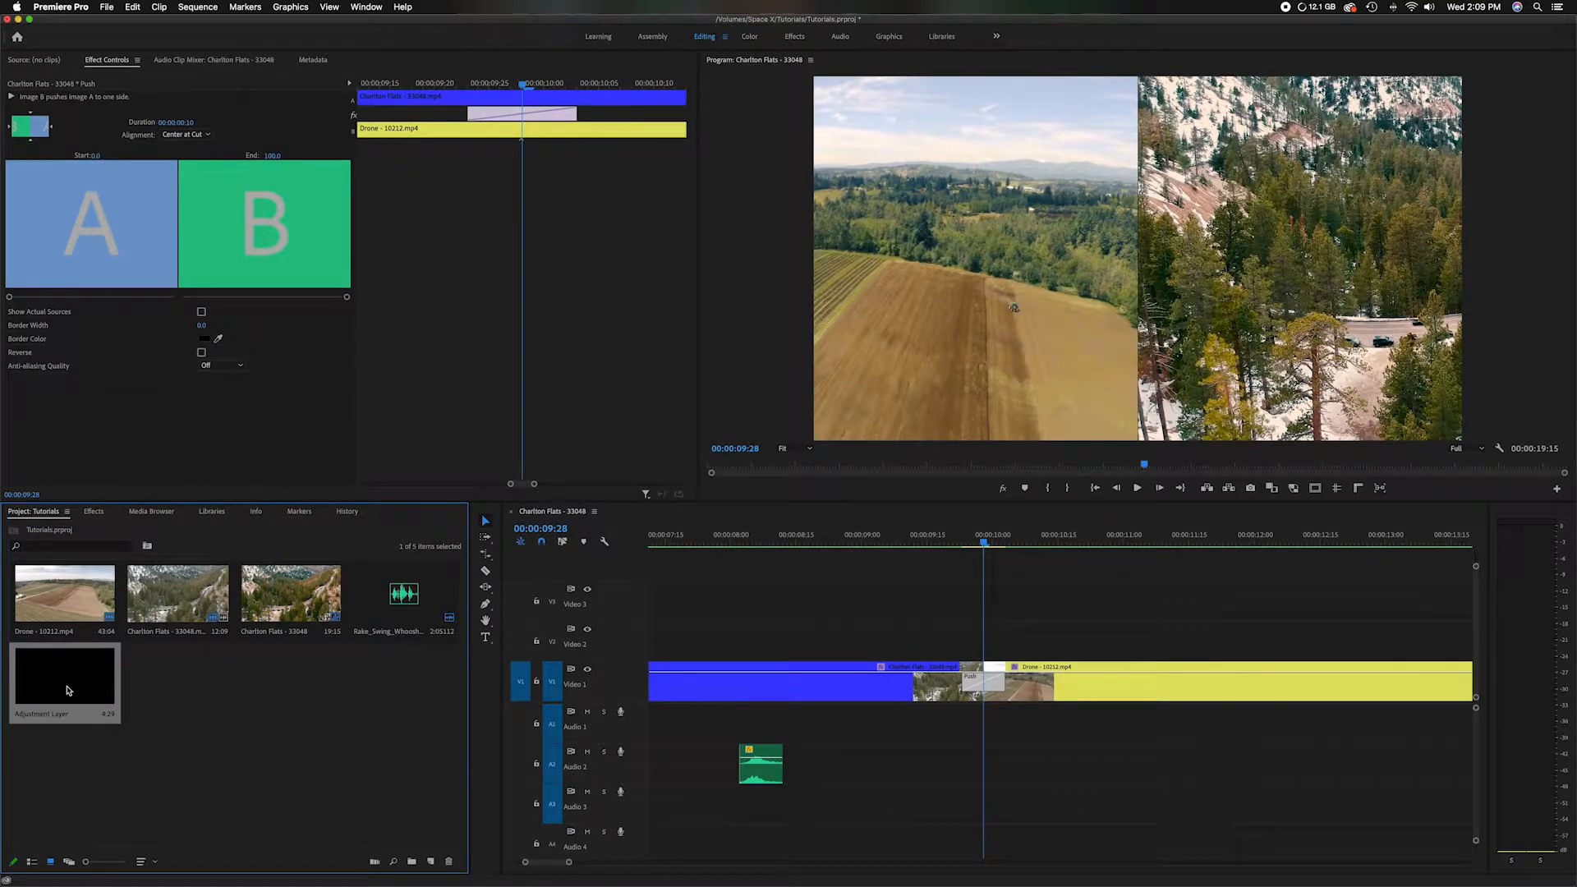
Place the adjustment layer on Video 2 and trim both its ends to match the Push transition
drag(69, 685, 749, 649)
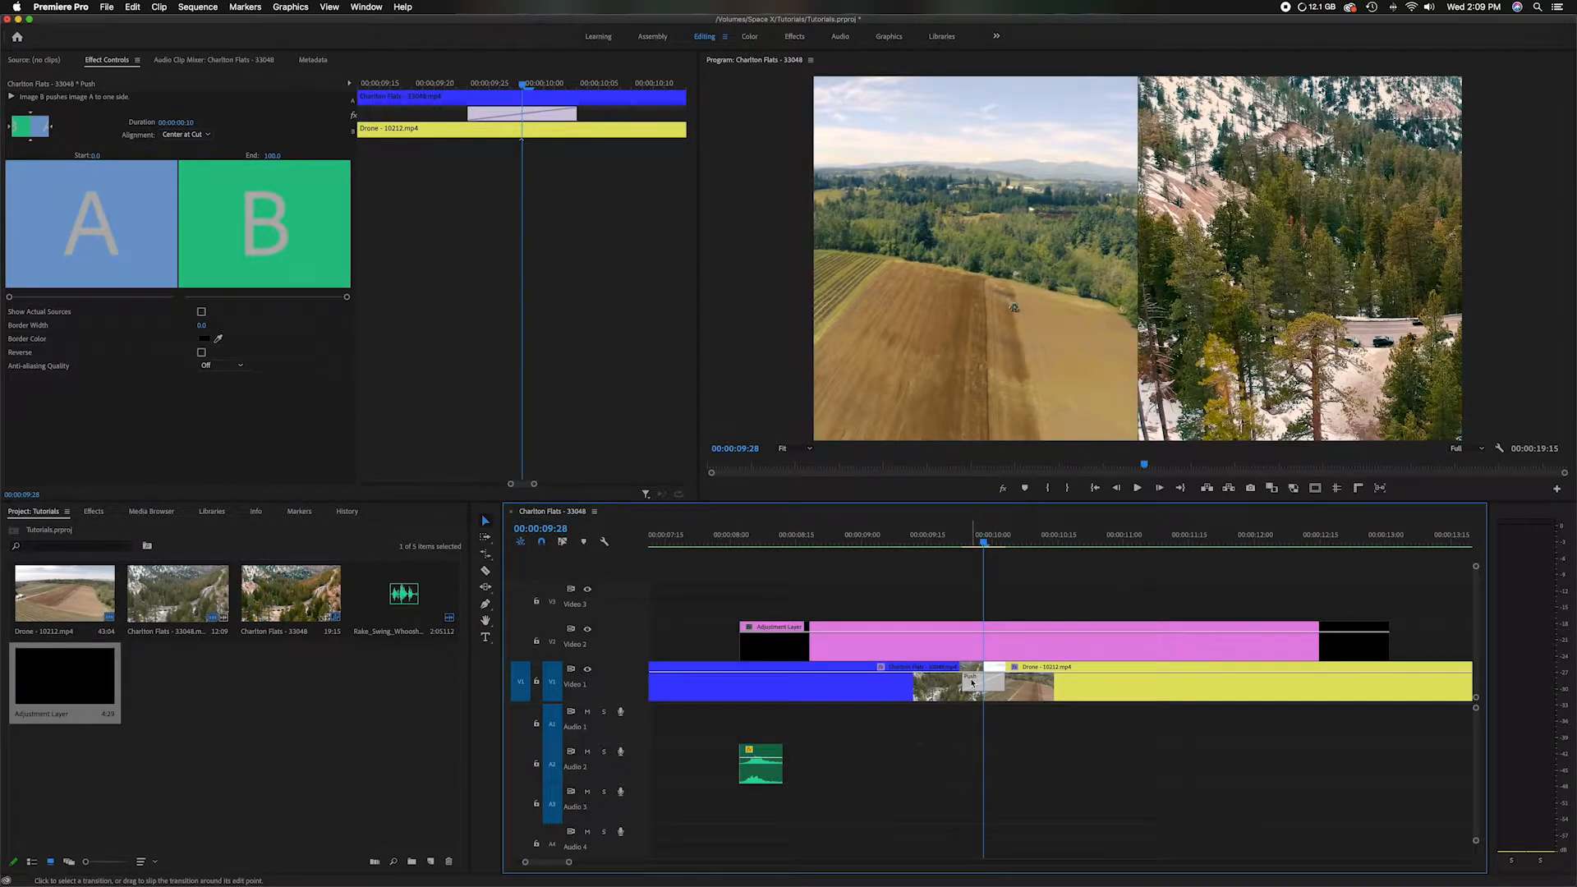
drag(741, 639, 962, 637)
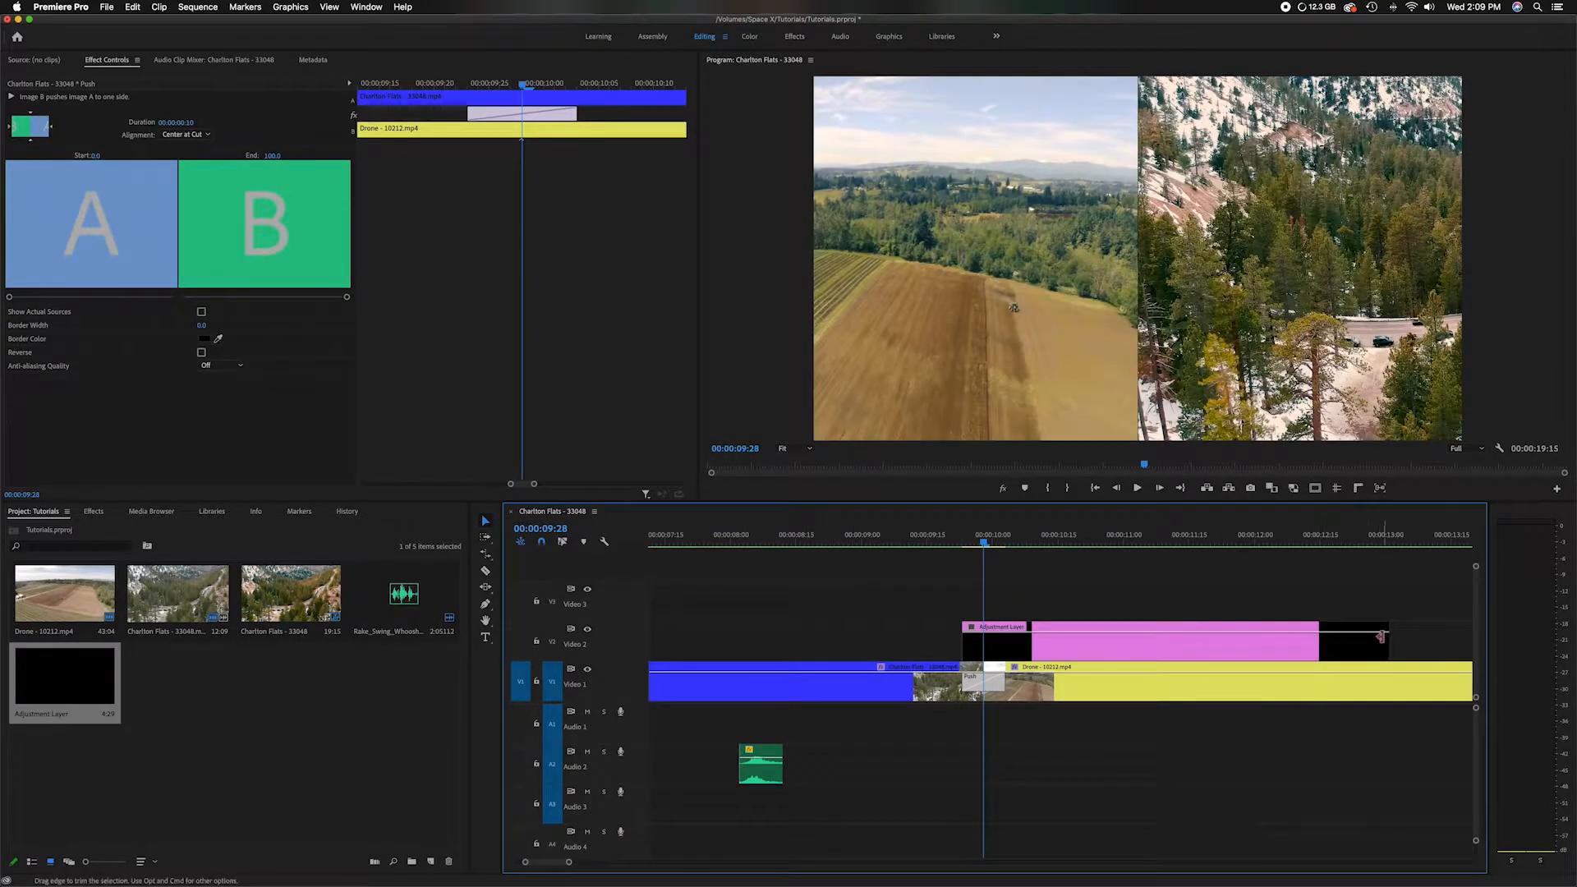
drag(1386, 638, 1005, 638)
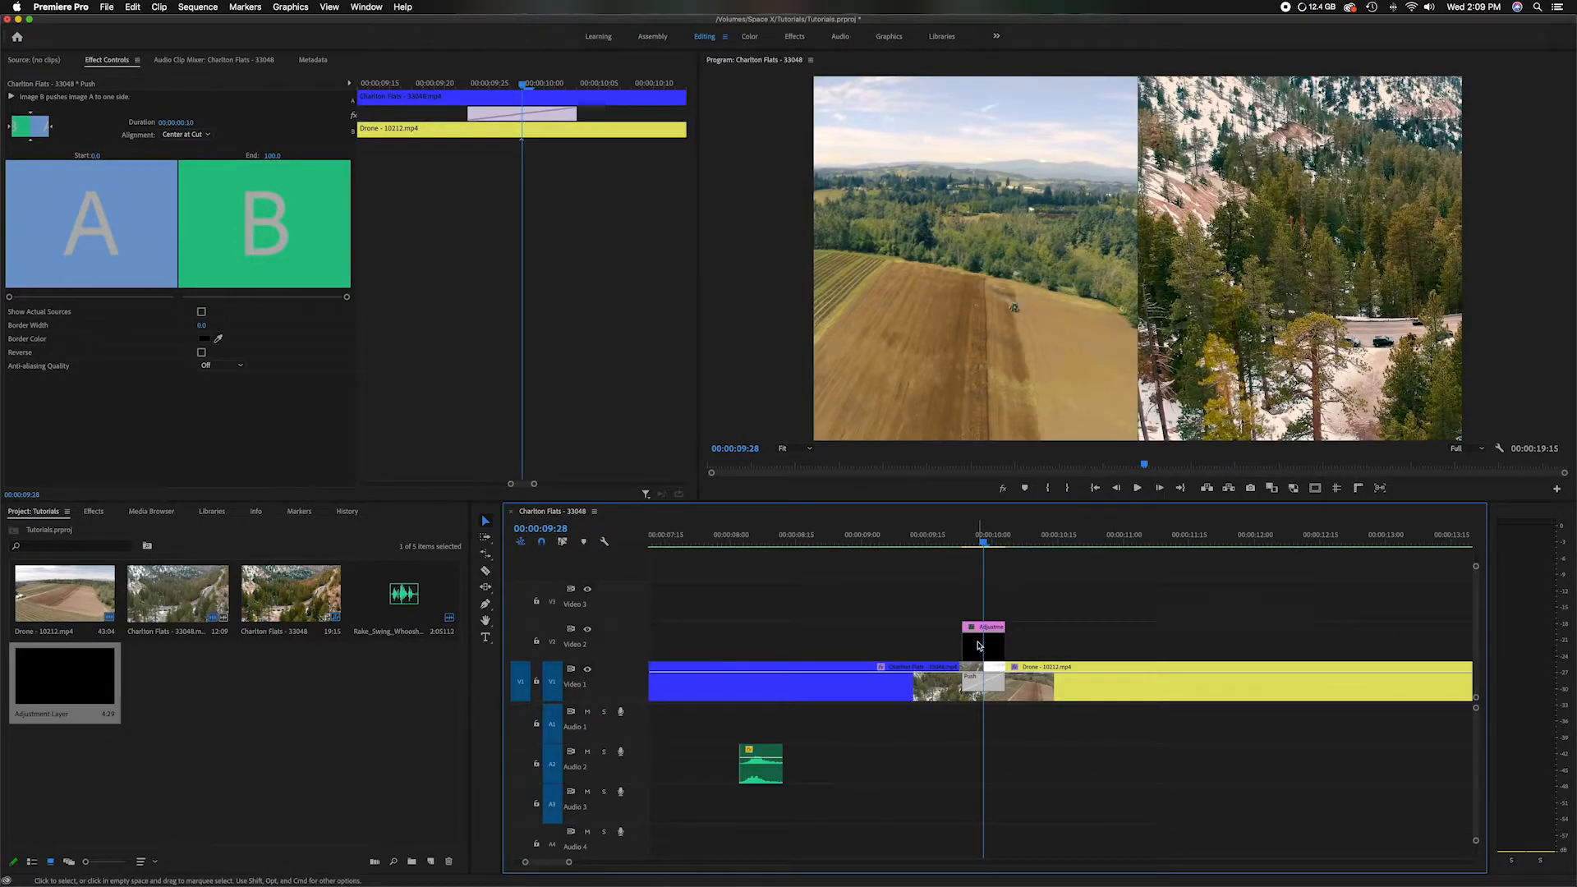
Apply the Directional Blur effect to the adjustment layer and show its effect controls
click(978, 645)
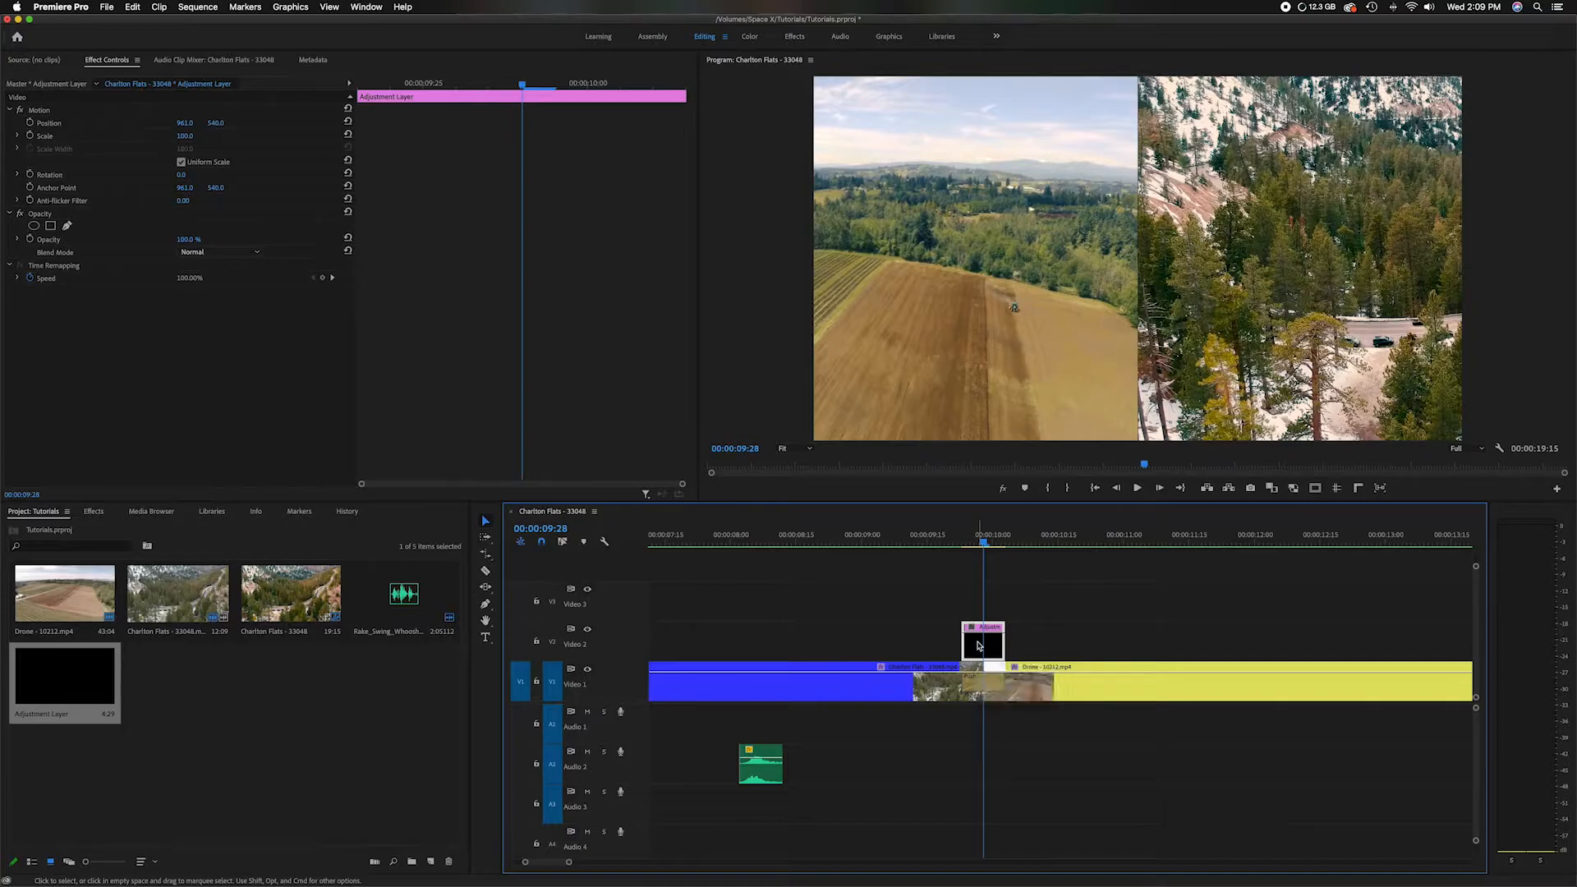
click(94, 513)
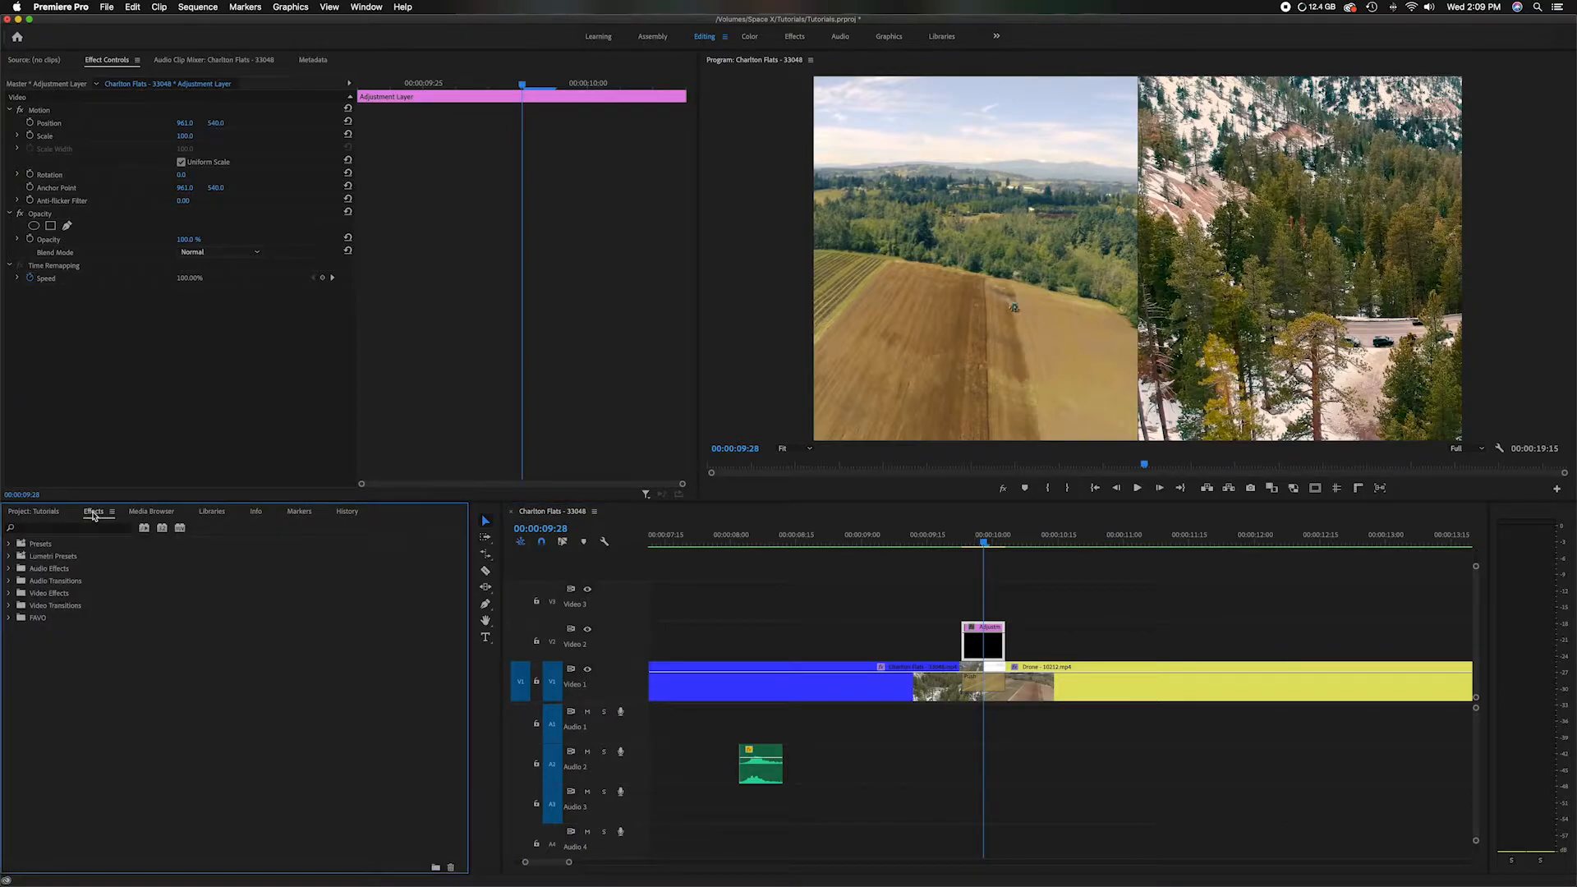
click(9, 592)
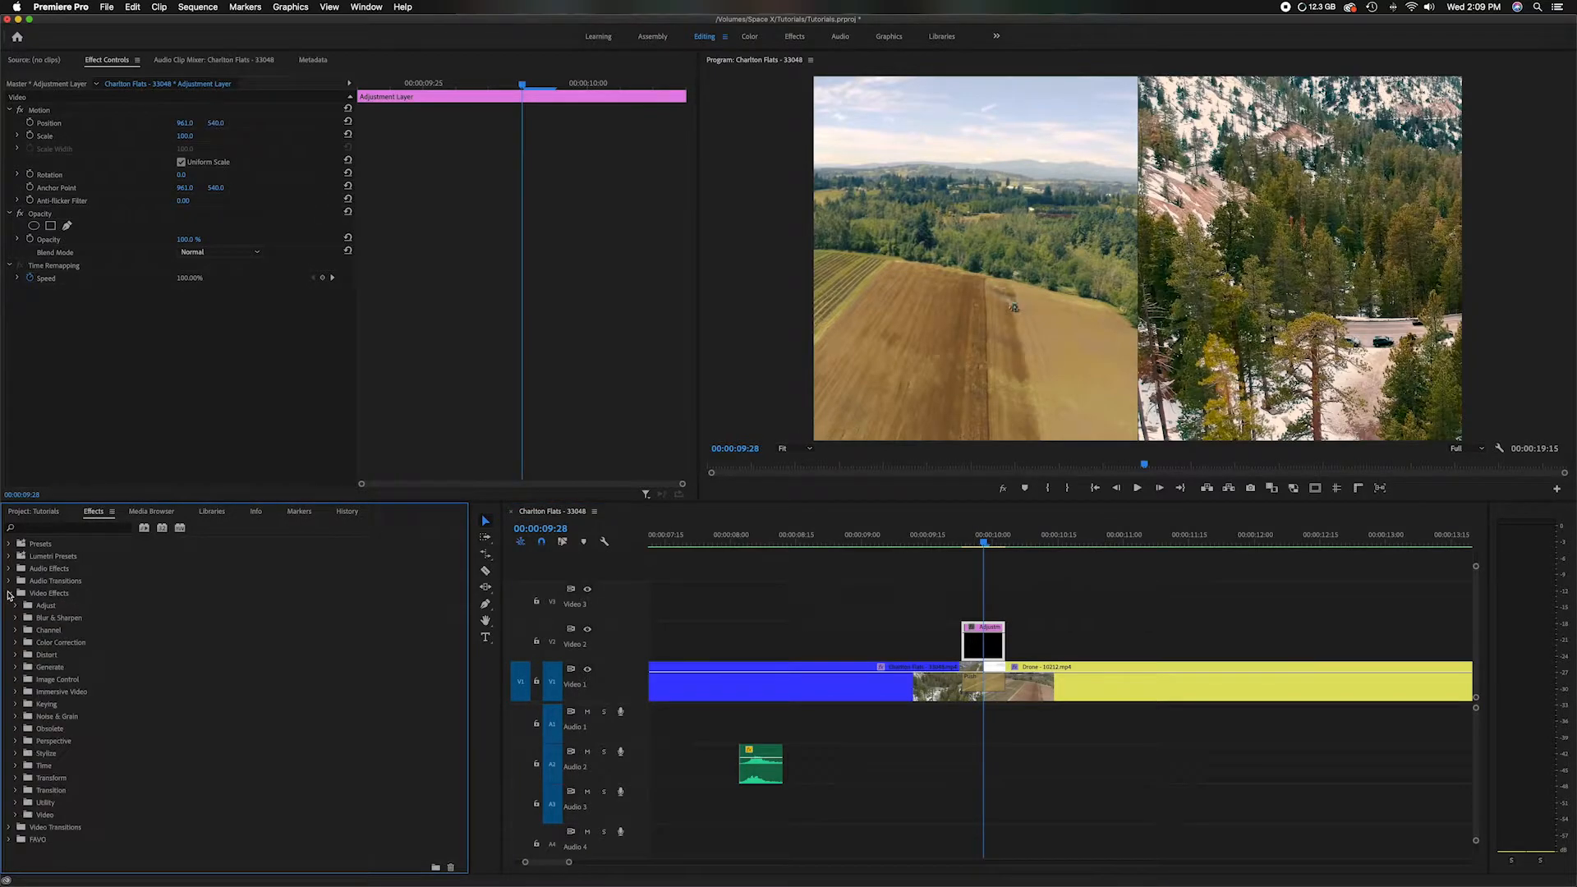
click(14, 619)
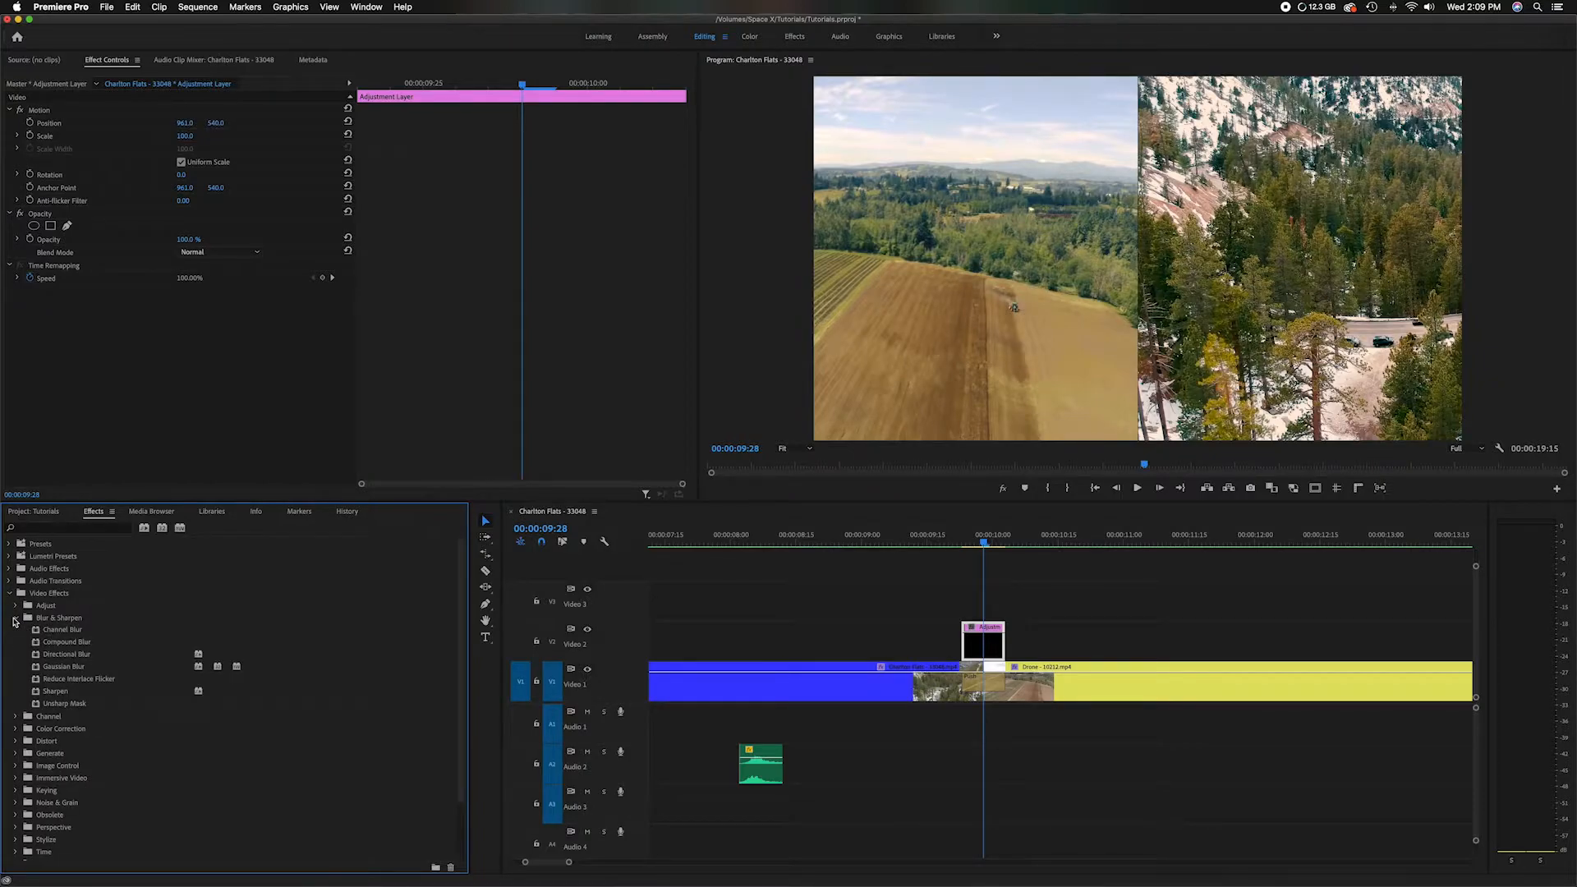
click(51, 657)
drag(359, 637, 989, 646)
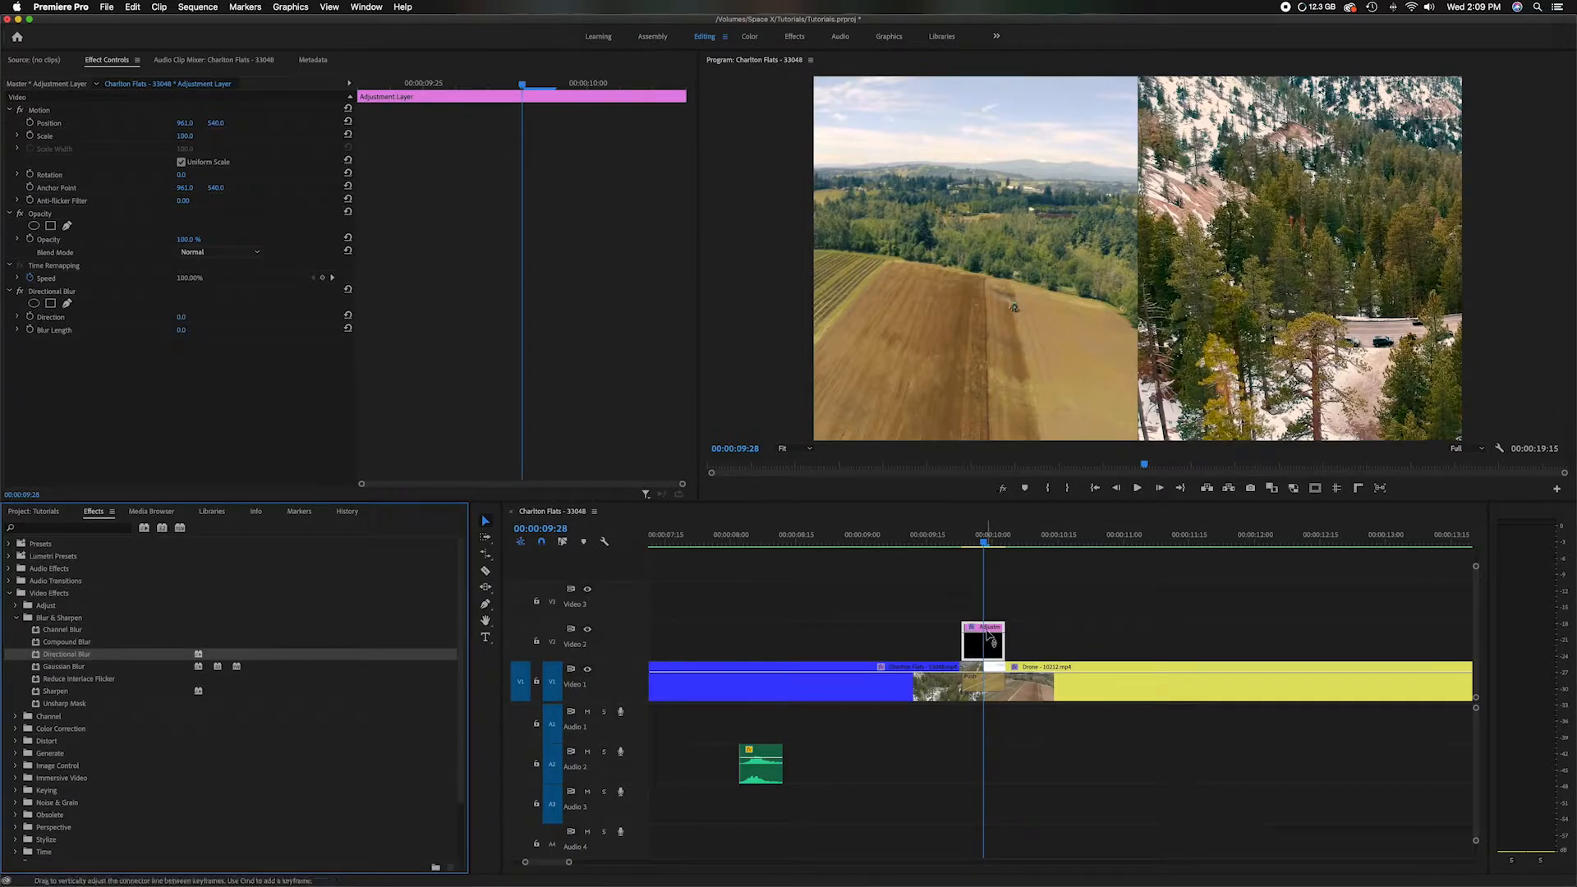
click(989, 649)
double_click(989, 648)
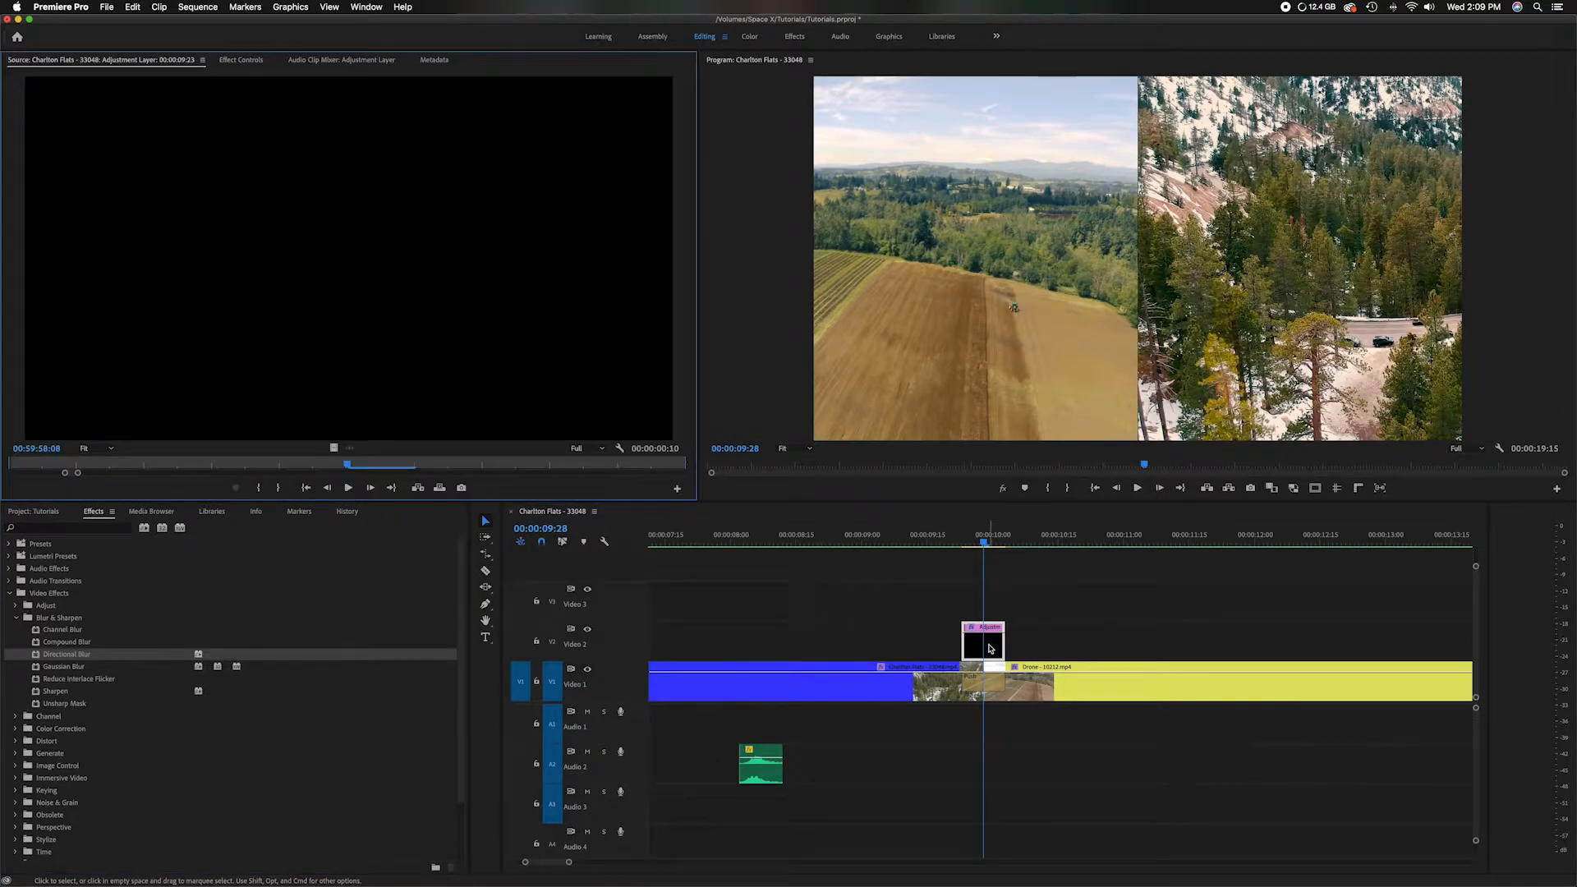
click(245, 66)
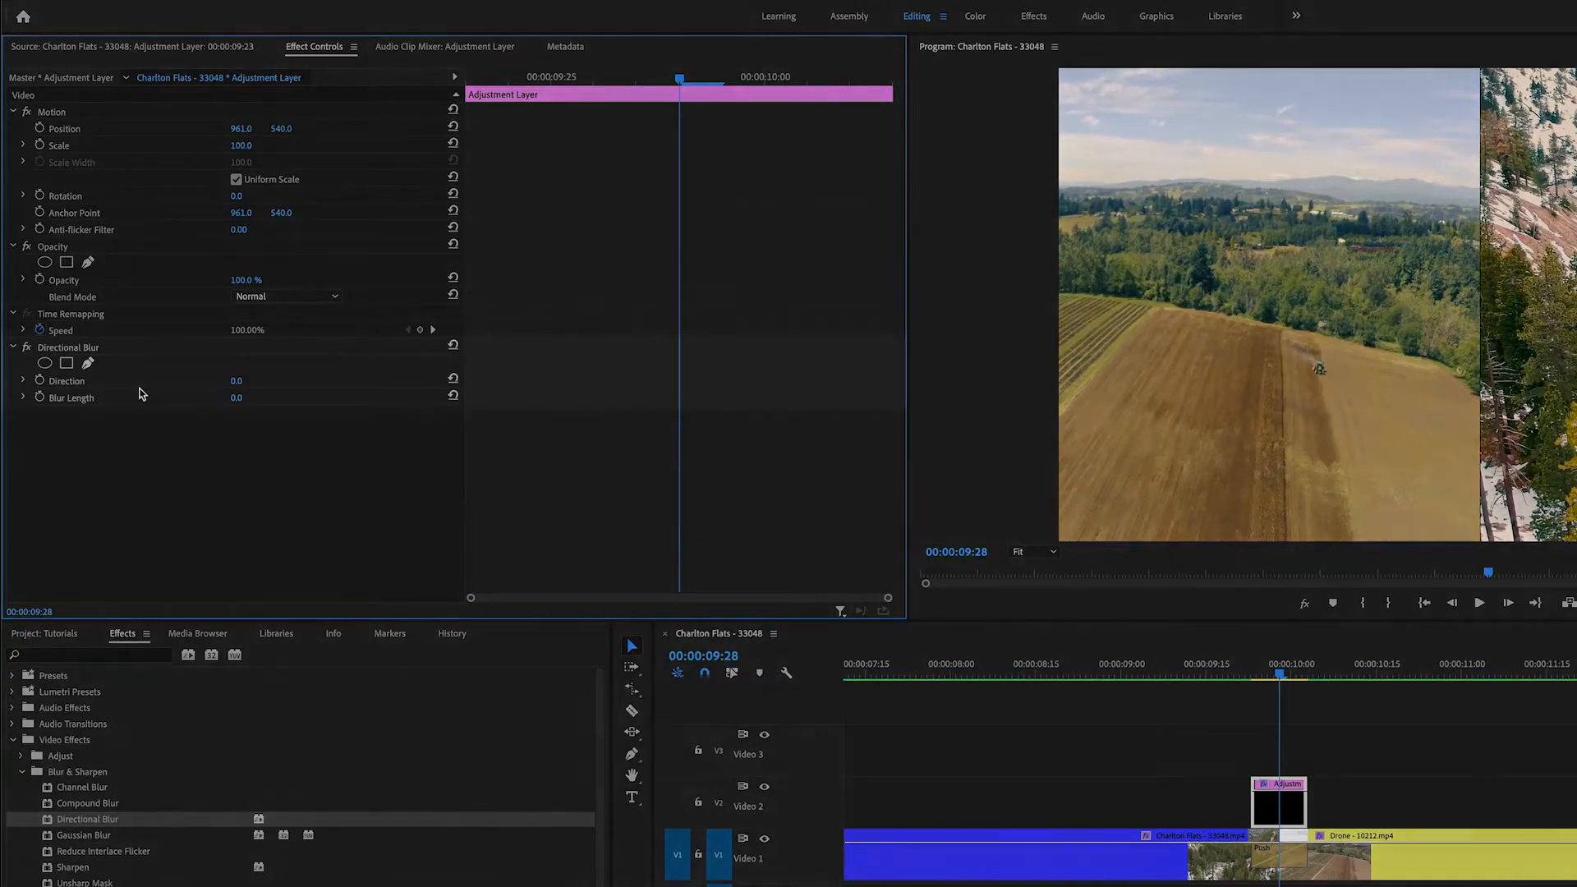
Try raising the Directional Blur's Blur Length, and reset it to 0
click(66, 346)
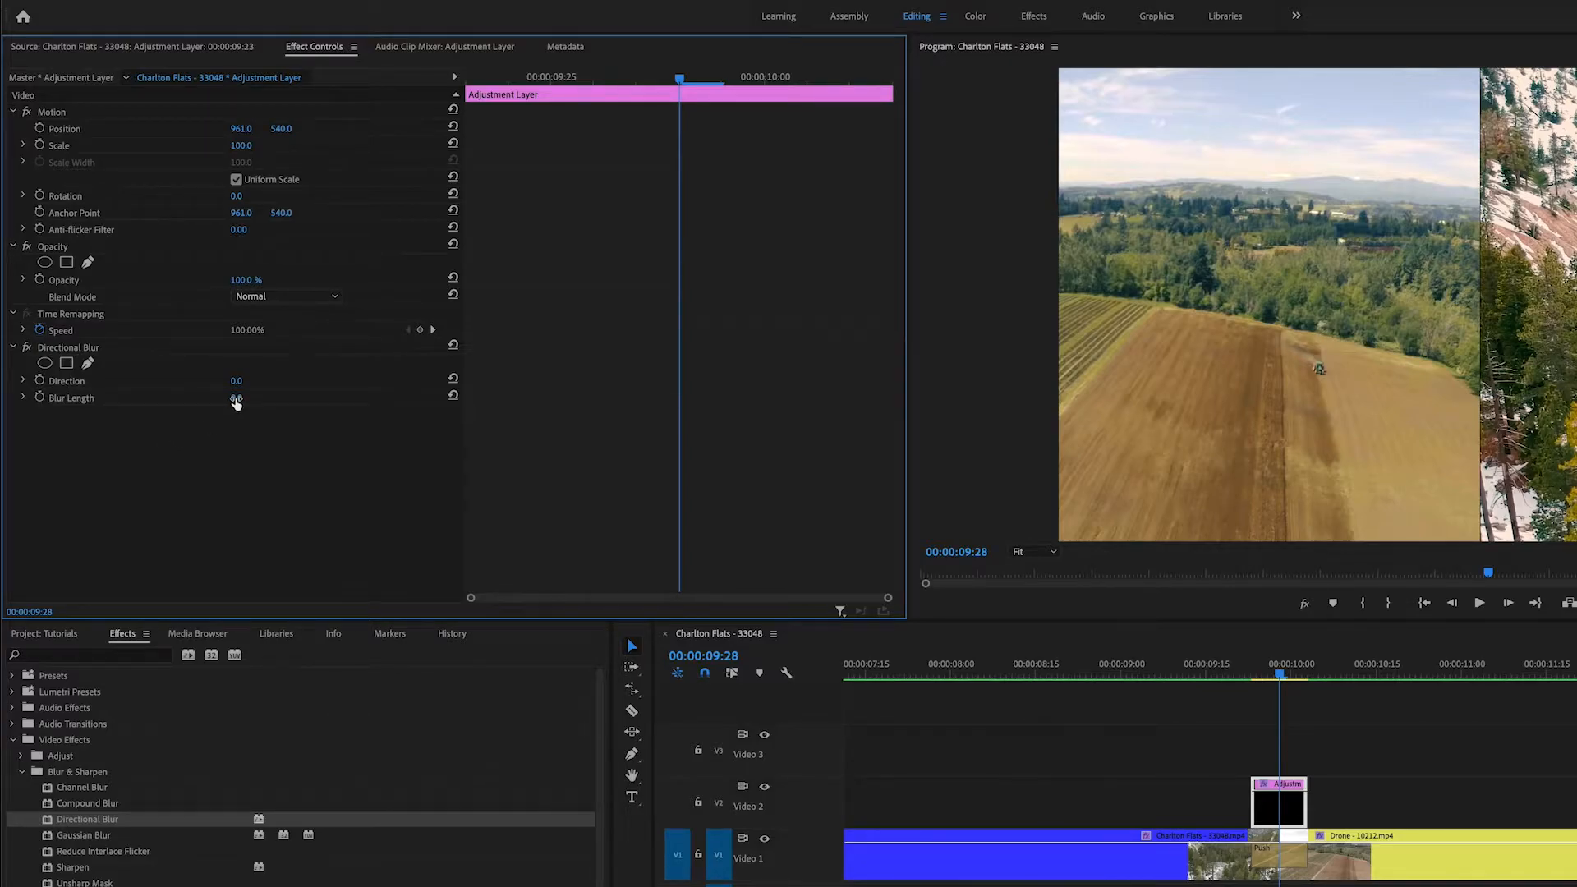
drag(238, 398, 385, 398)
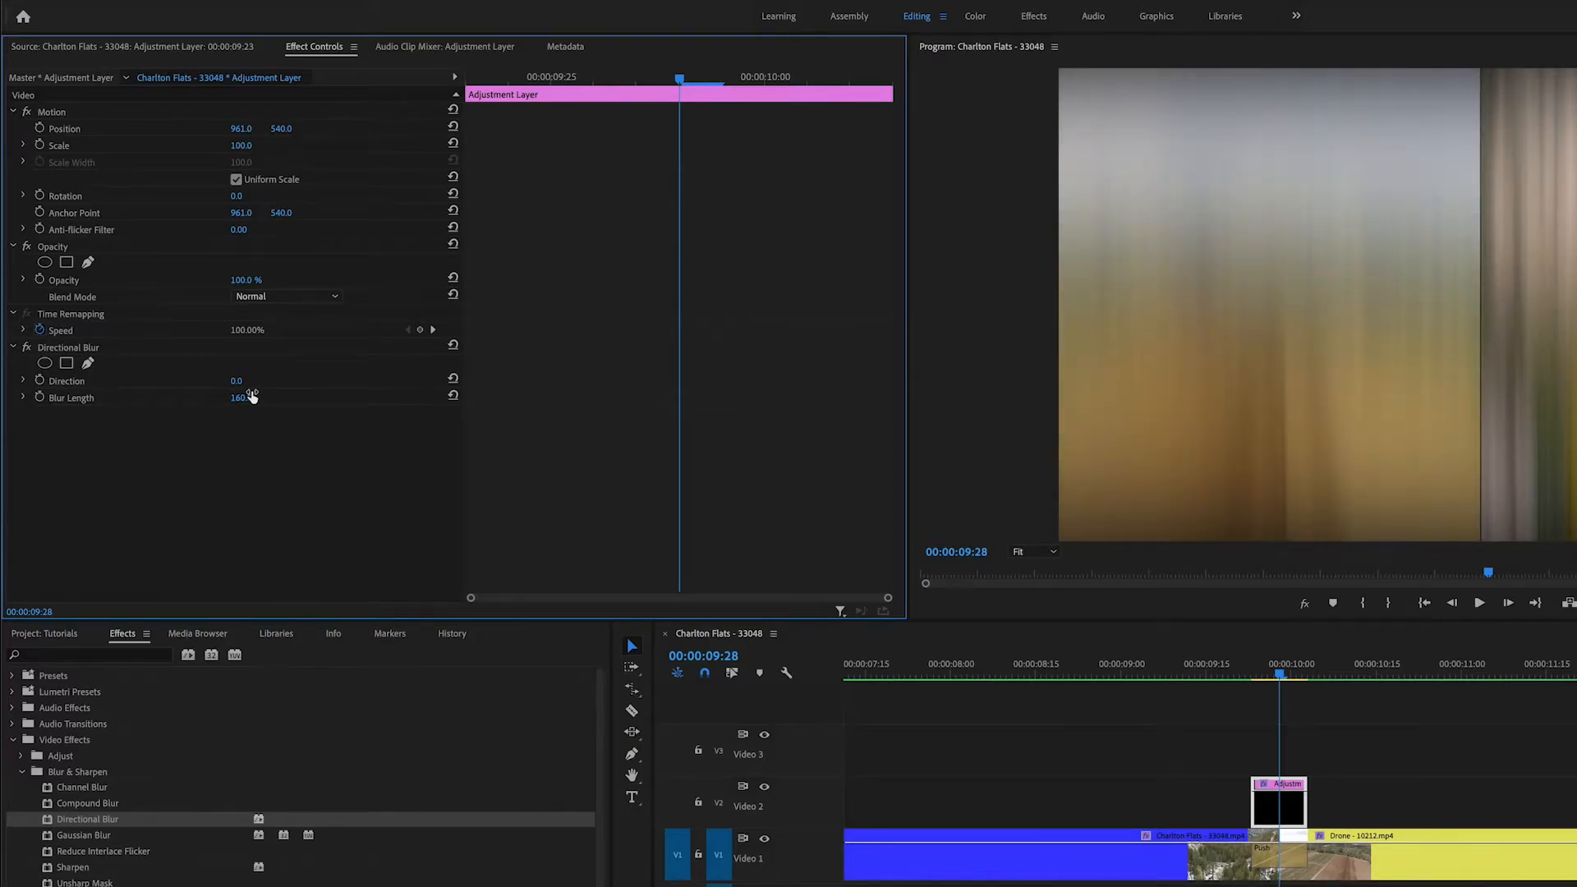
click(452, 396)
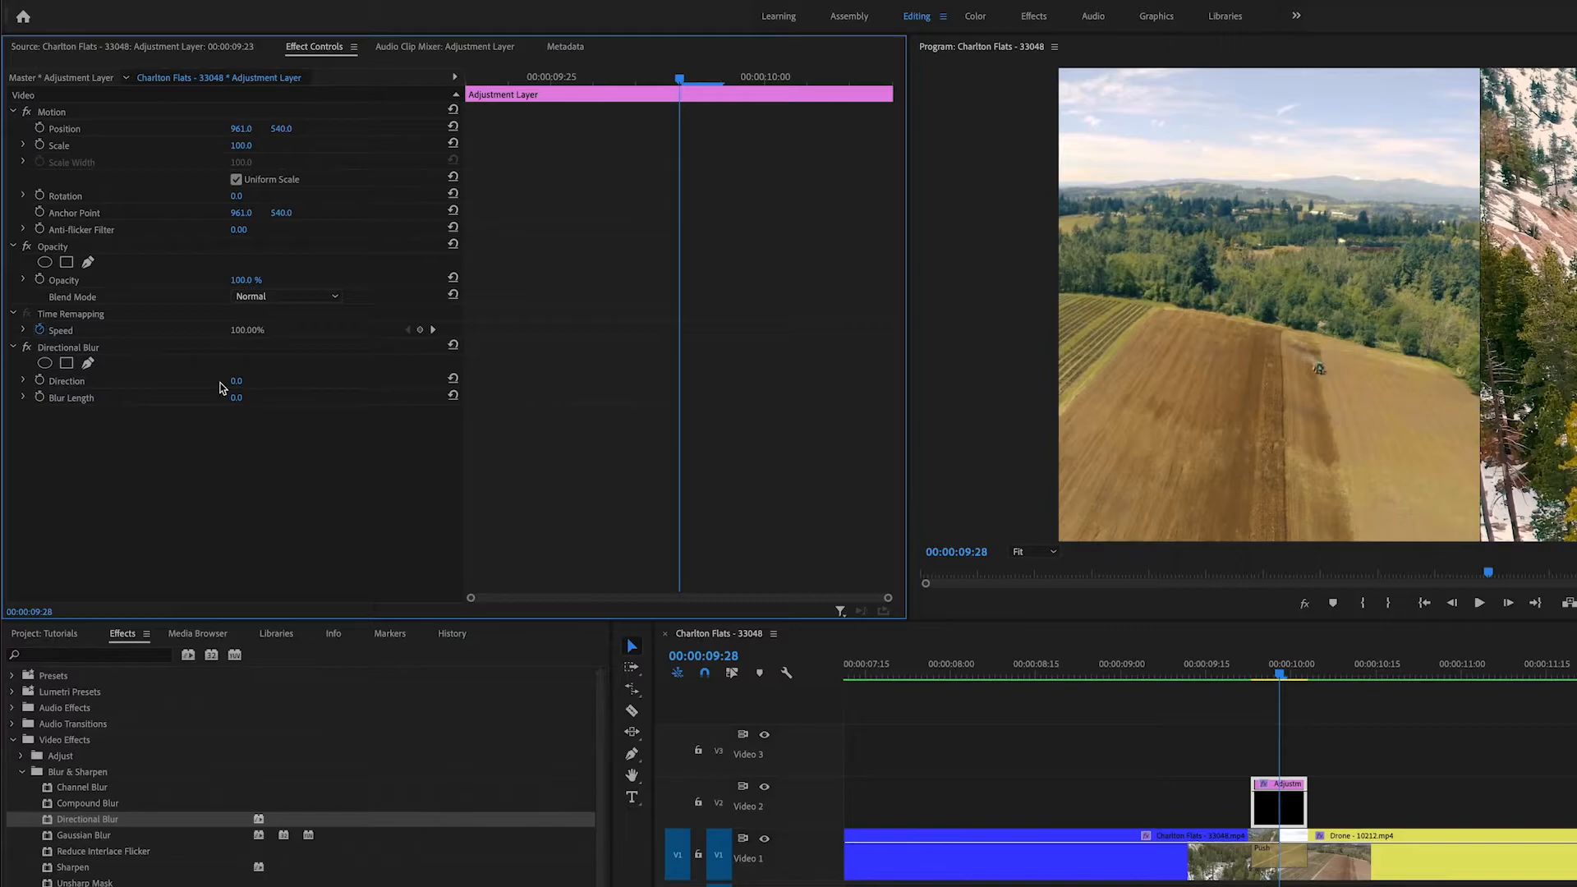
Set the Directional Blur's Direction to 90° and its Blur Length to 302
click(234, 381)
text(90)
key(Return)
drag(235, 397, 394, 398)
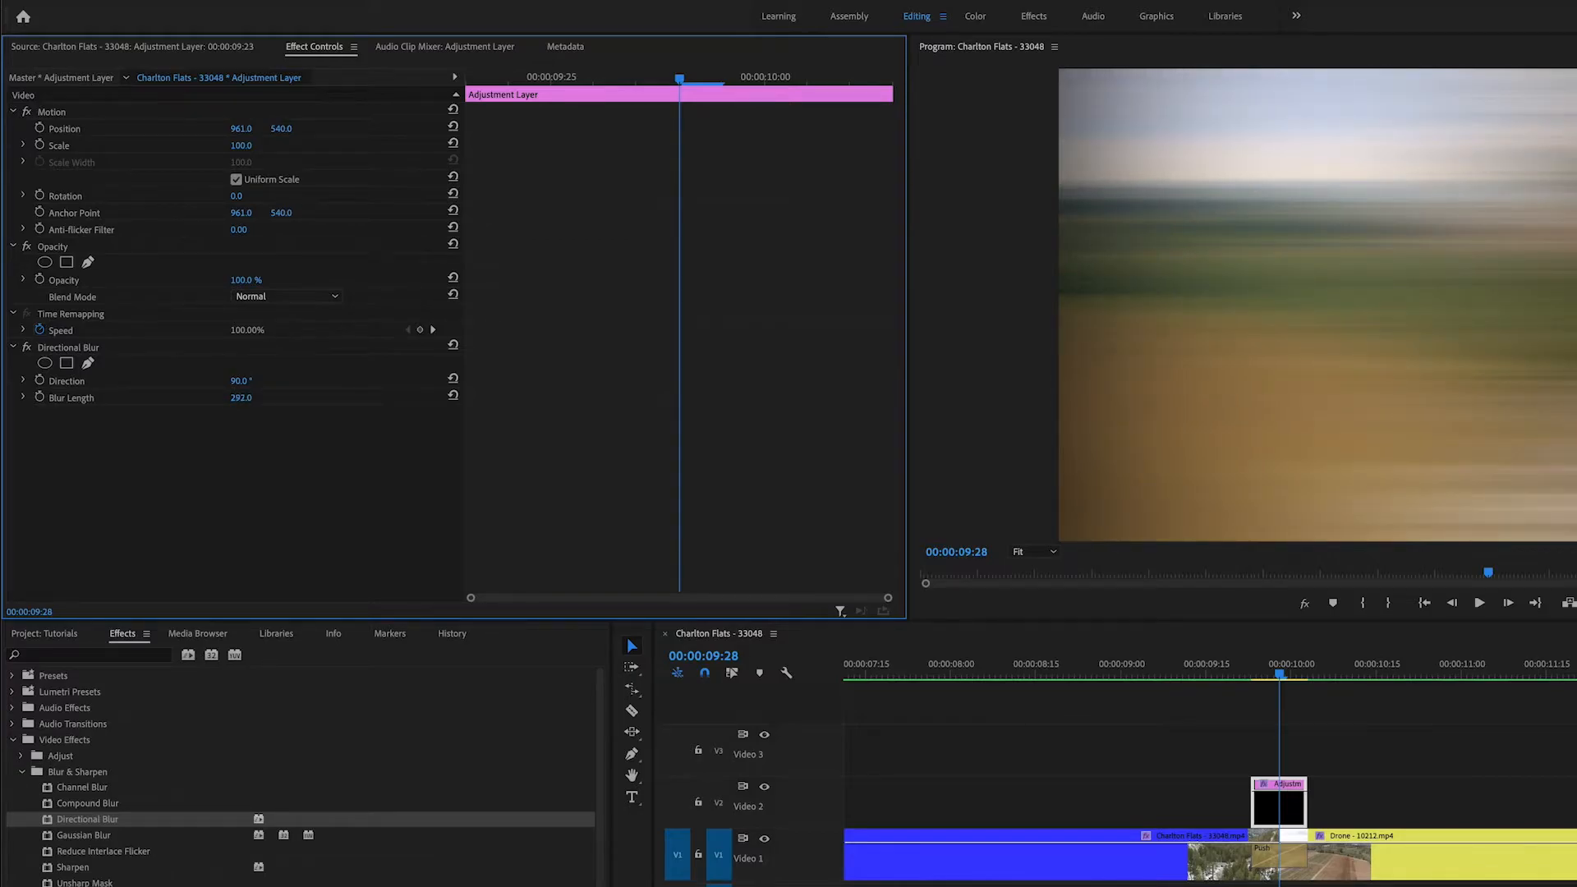
drag(247, 397, 252, 398)
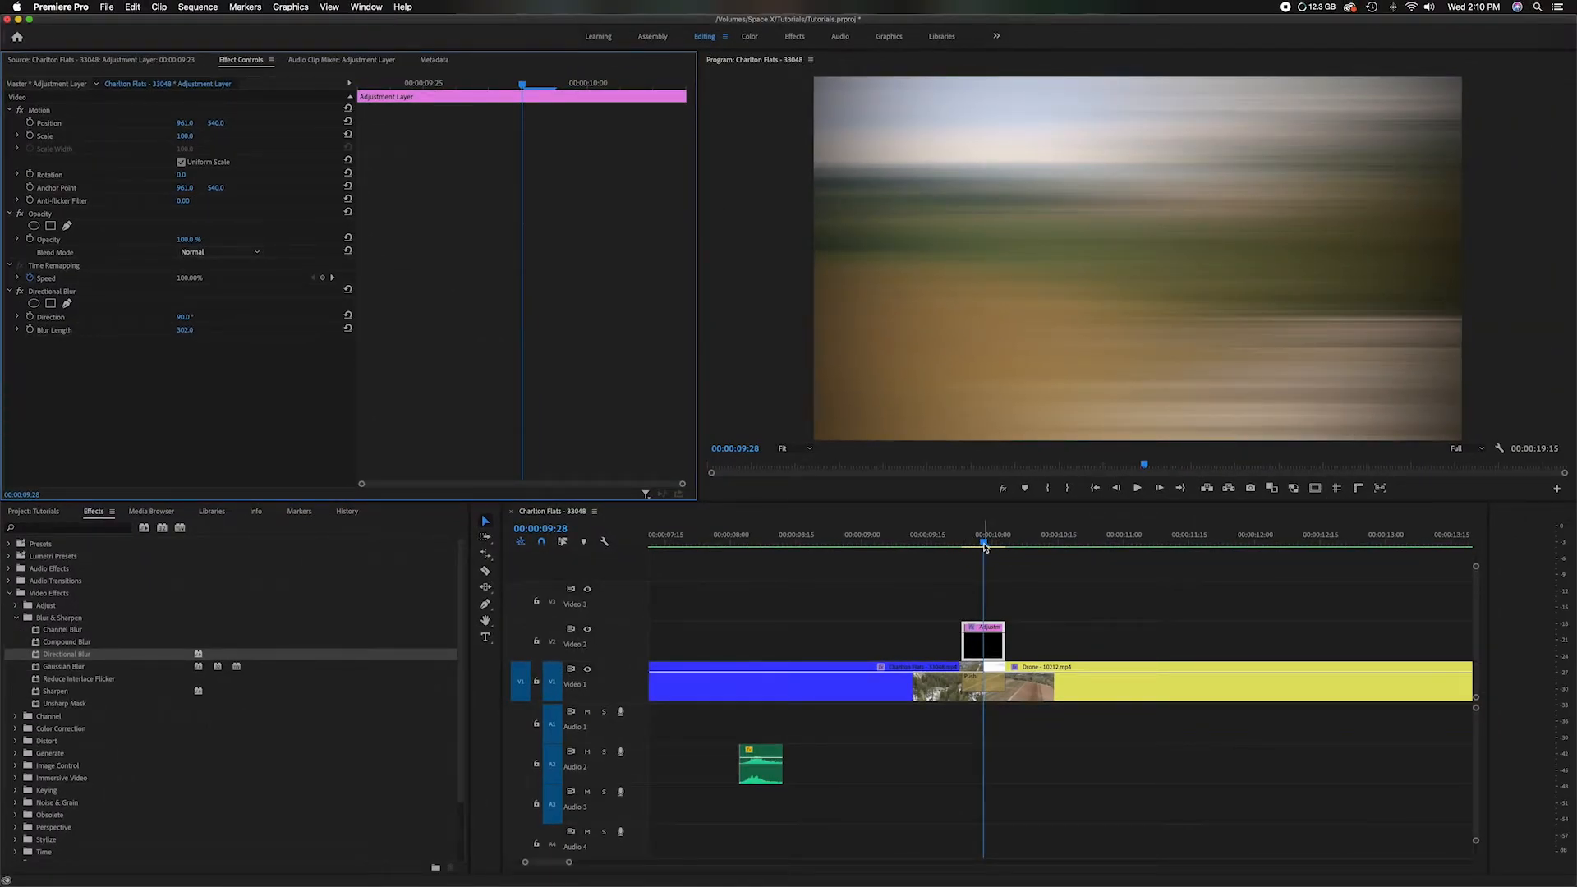
Turn on keyframing for Blur Length at 00:00:09:28, the middle of the Push transition
click(983, 546)
key(=)
click(1020, 543)
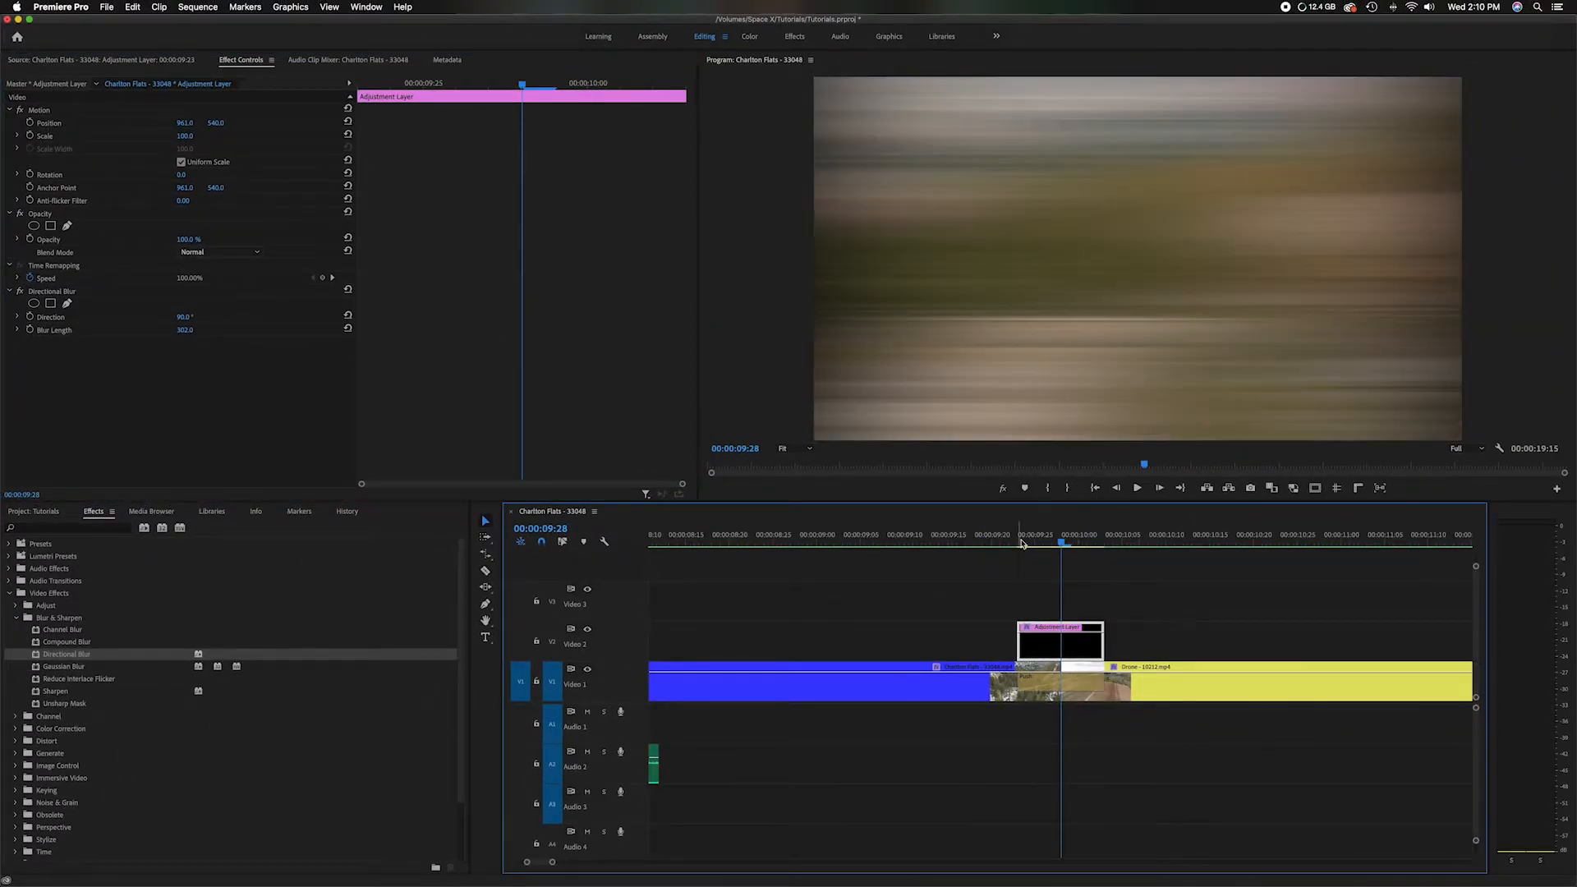
drag(1025, 543, 1062, 544)
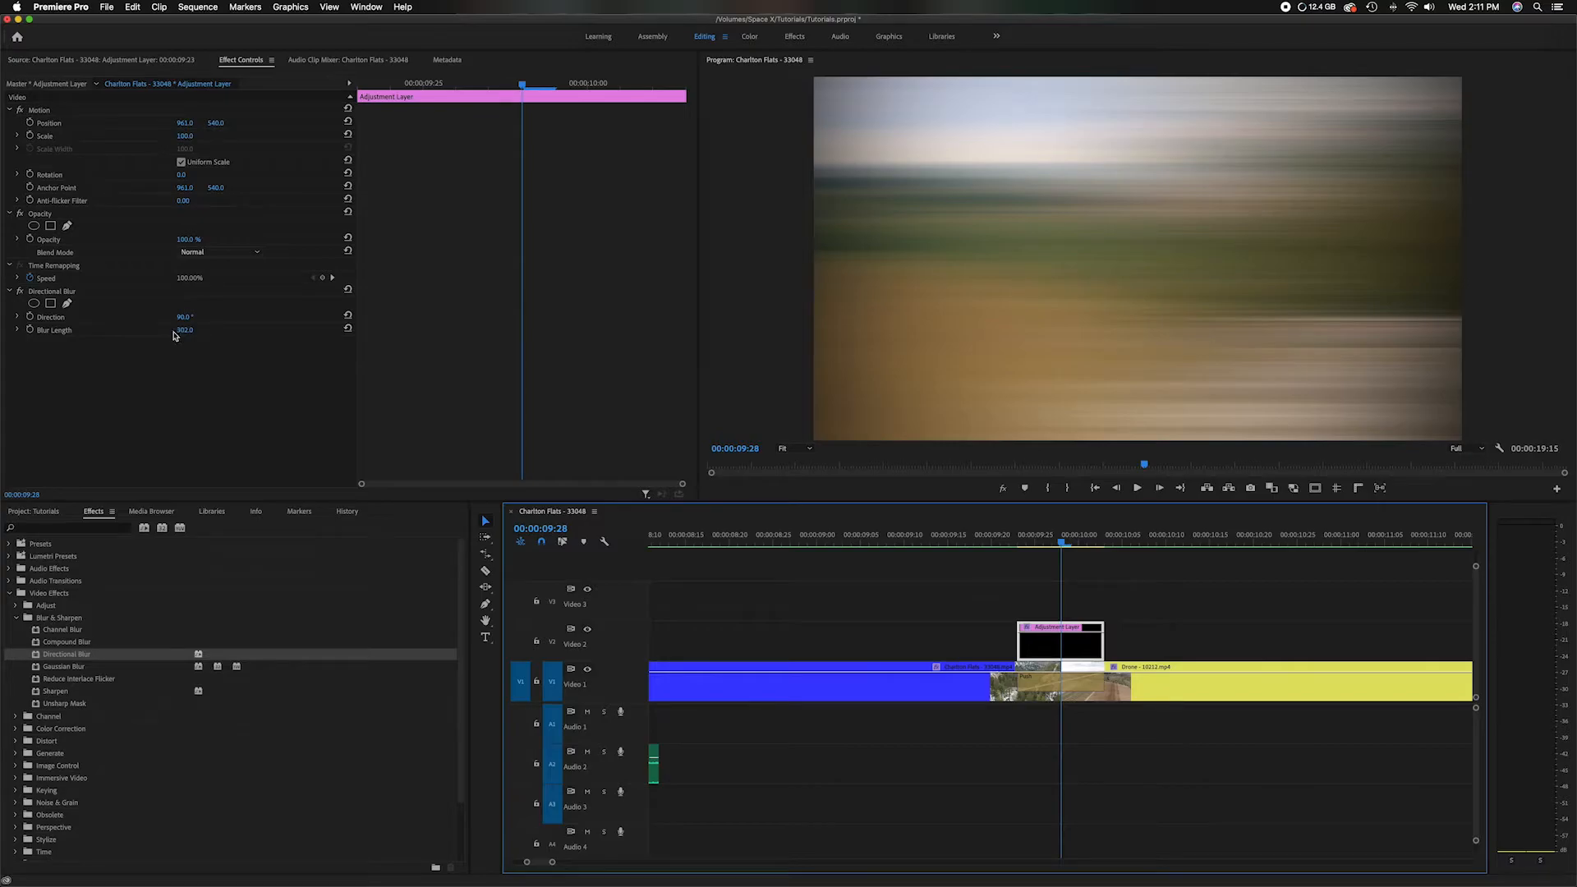
click(29, 329)
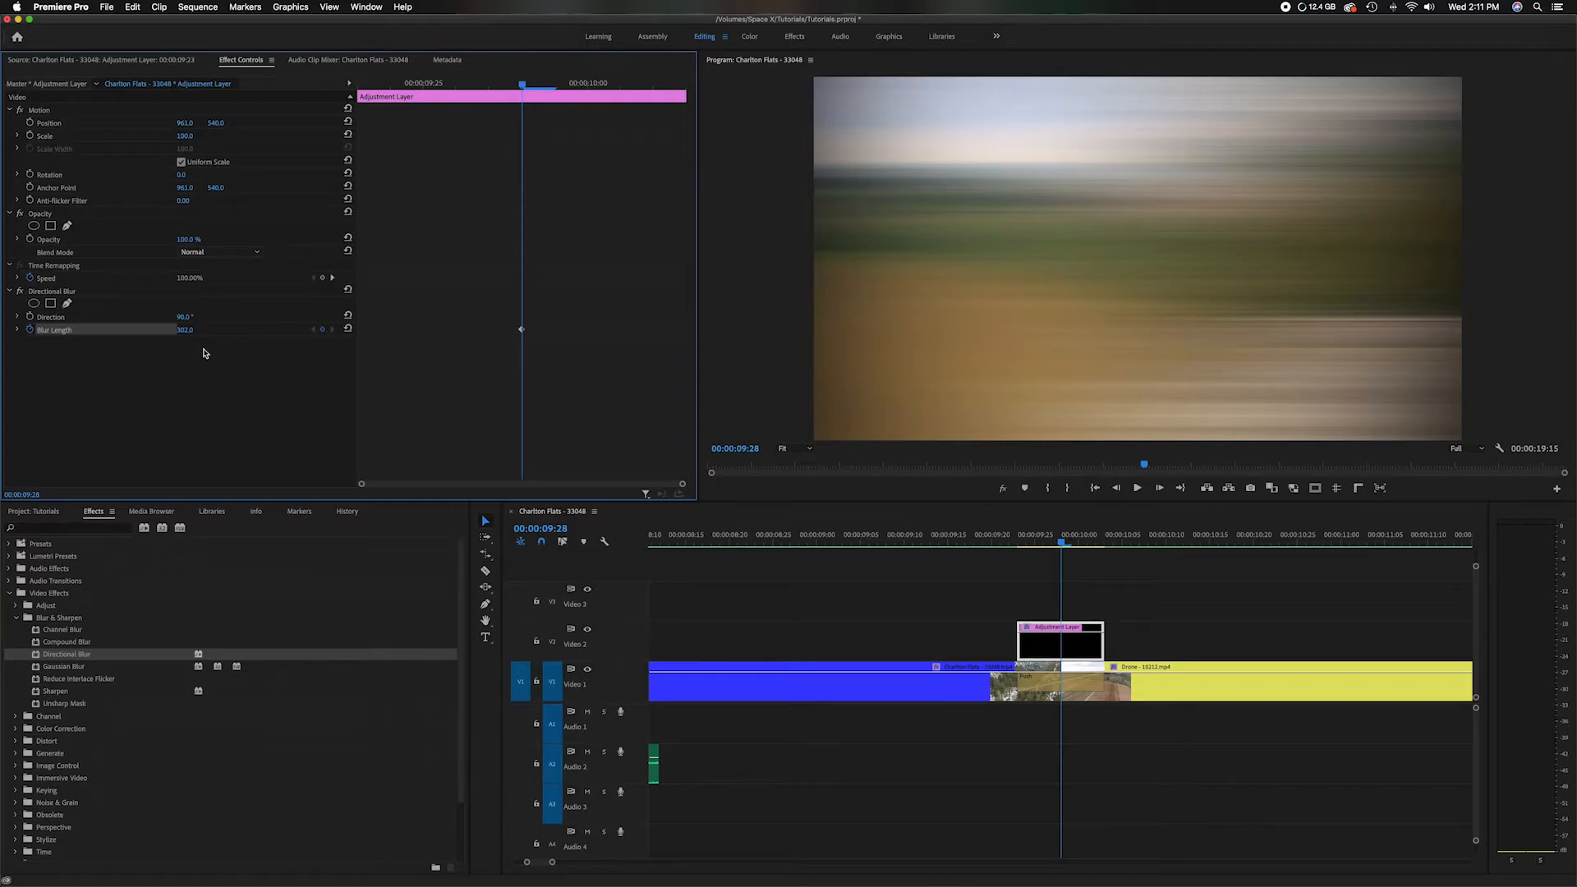
Add a Blur Length keyframe with value 0 at 00:00:09:26 by resetting the parameter there
click(522, 83)
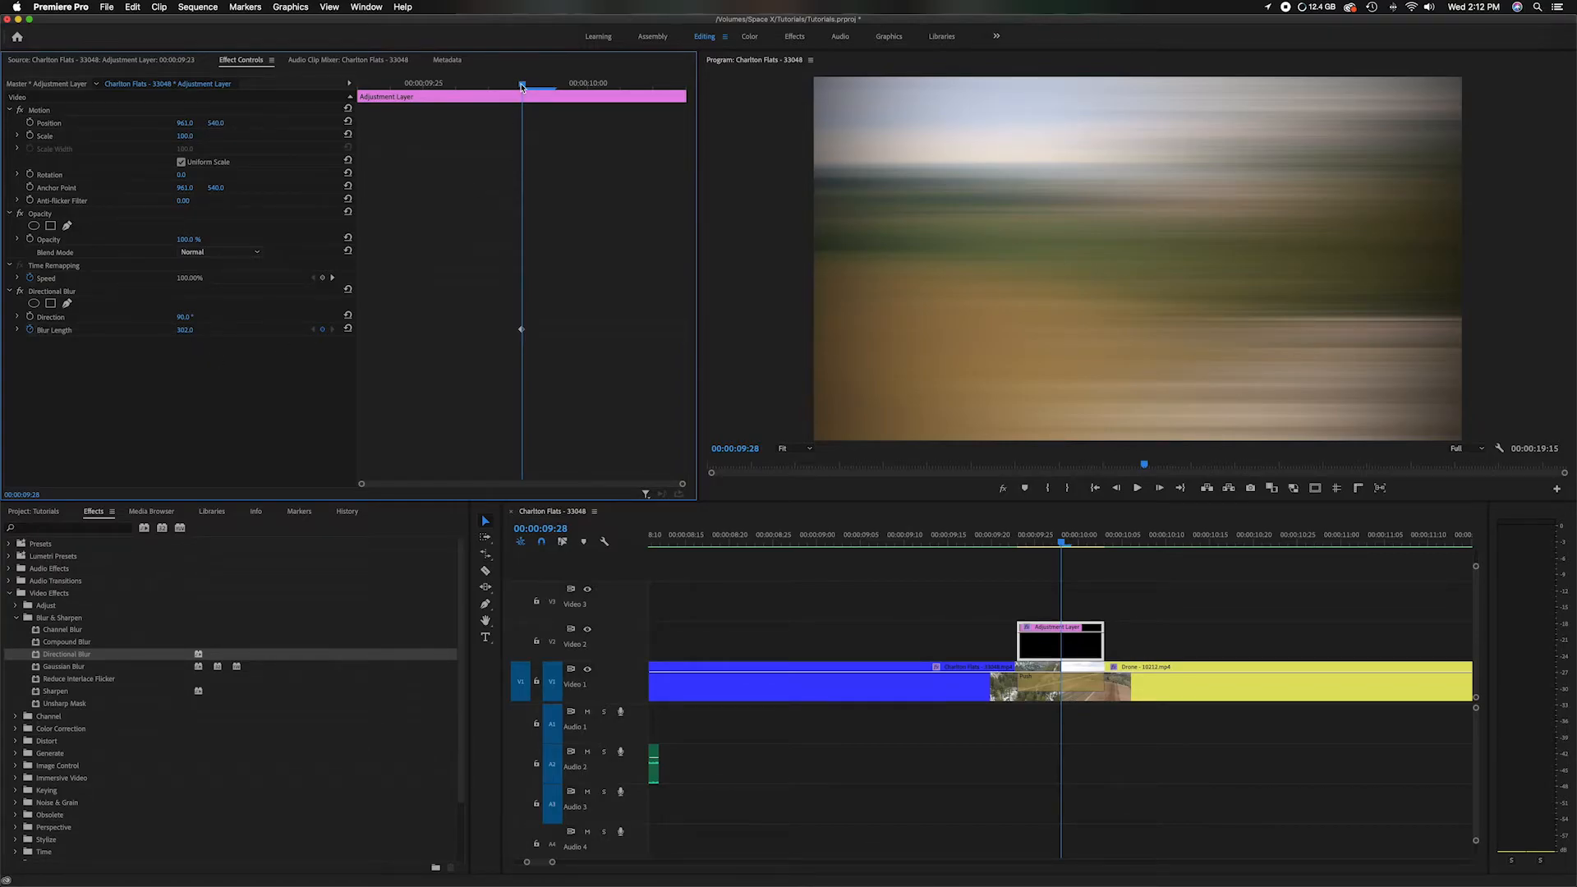
drag(508, 86, 456, 88)
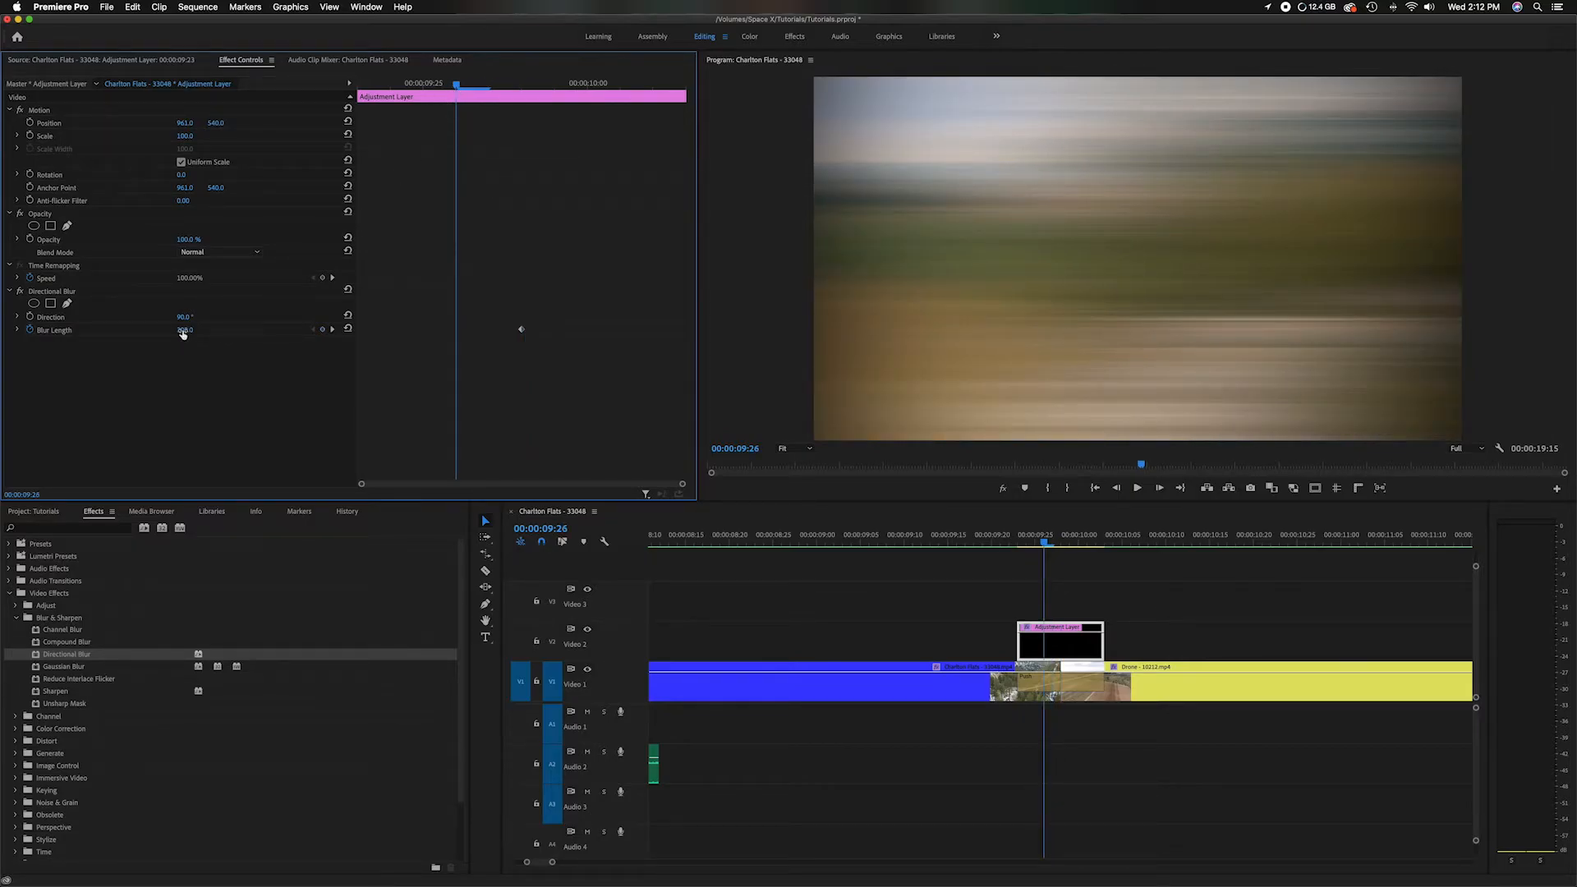
click(348, 329)
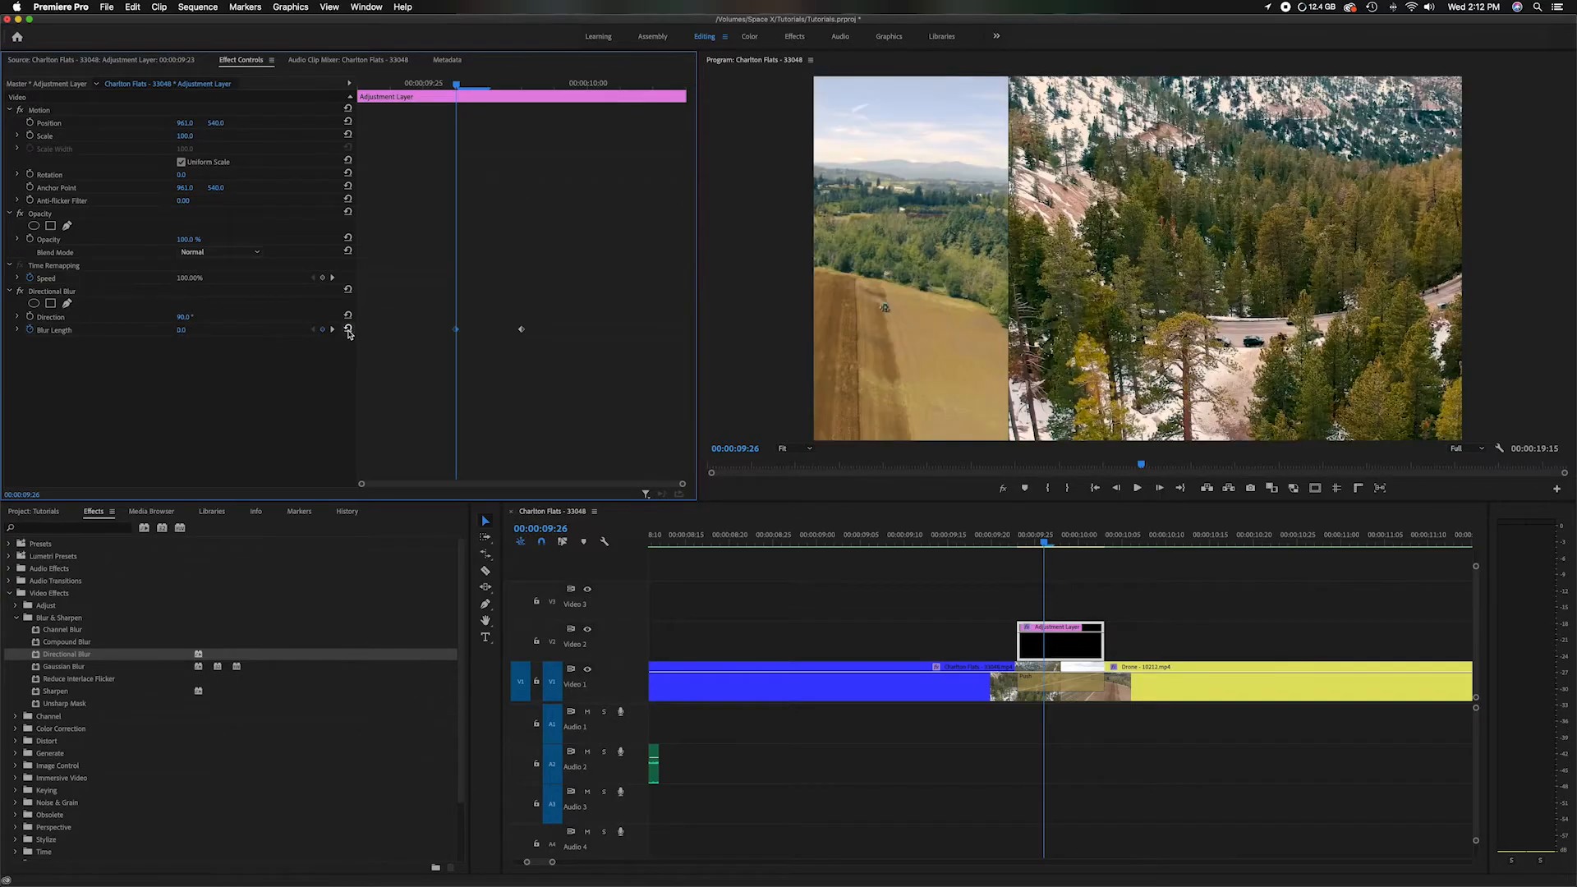
Apply Ease Out to the zero Blur Length keyframe and move it to the start of the adjustment layer
right_click(457, 332)
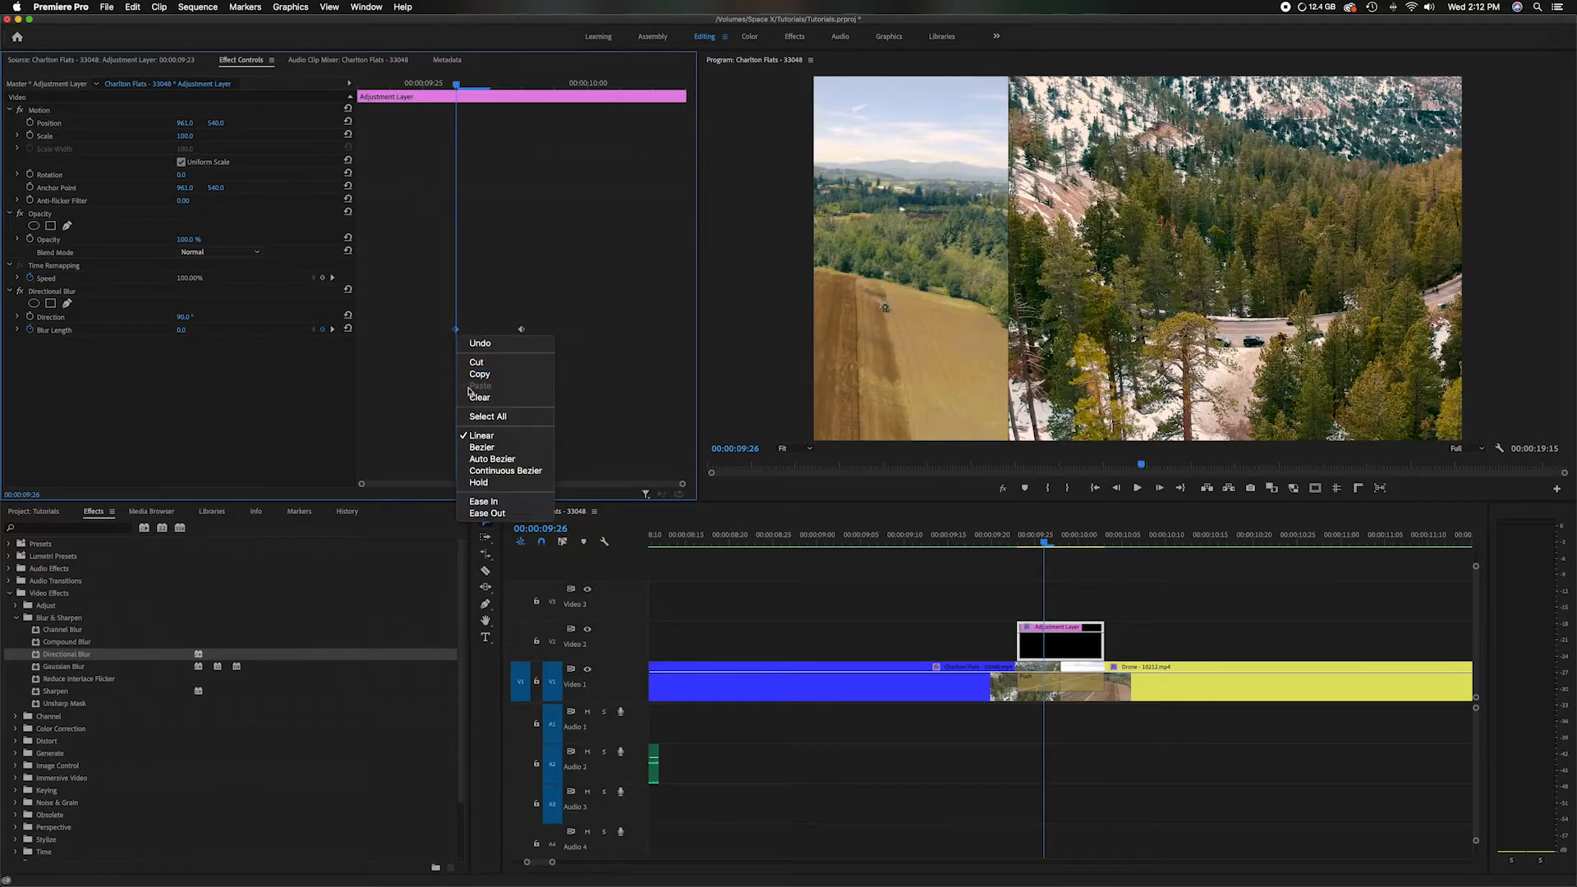
click(487, 513)
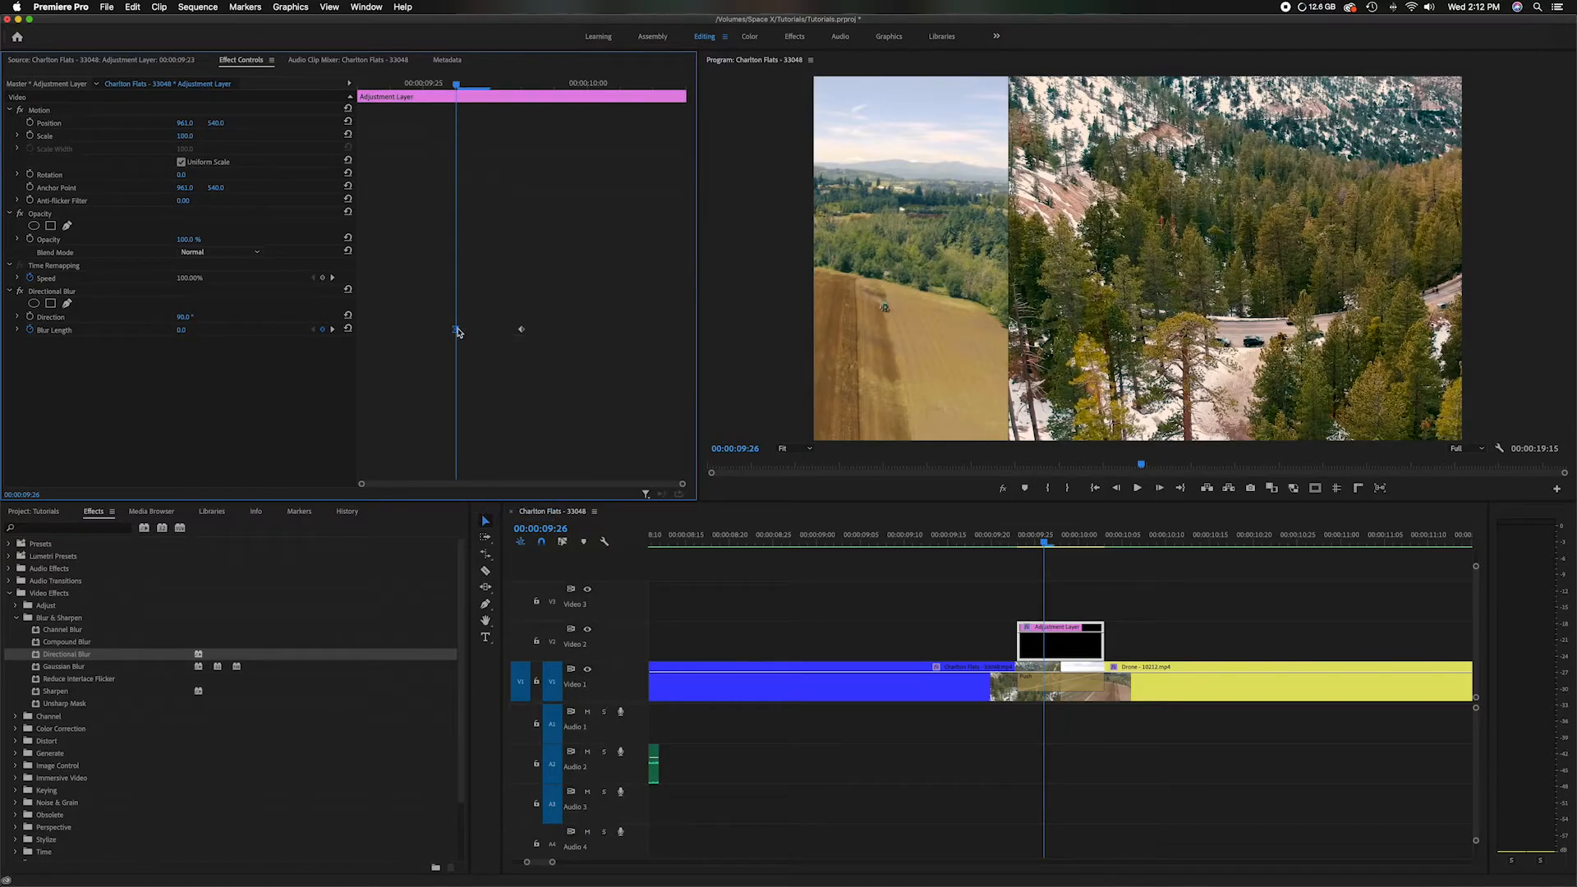
drag(456, 332, 353, 332)
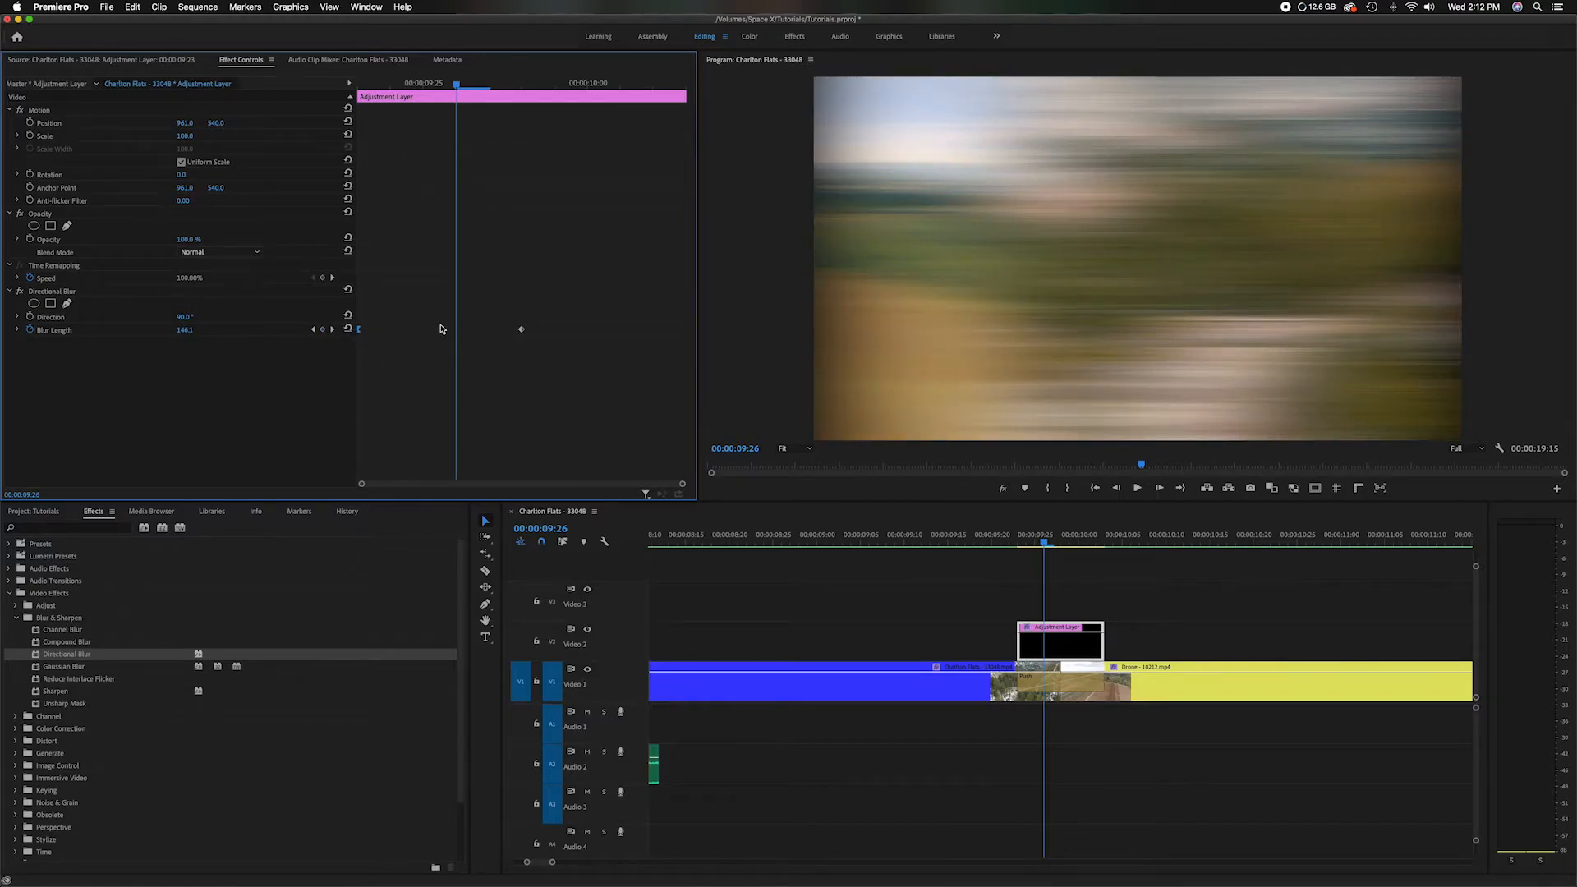
Add a Blur Length keyframe with Ease In and move it to the end of the adjustment layer
click(322, 330)
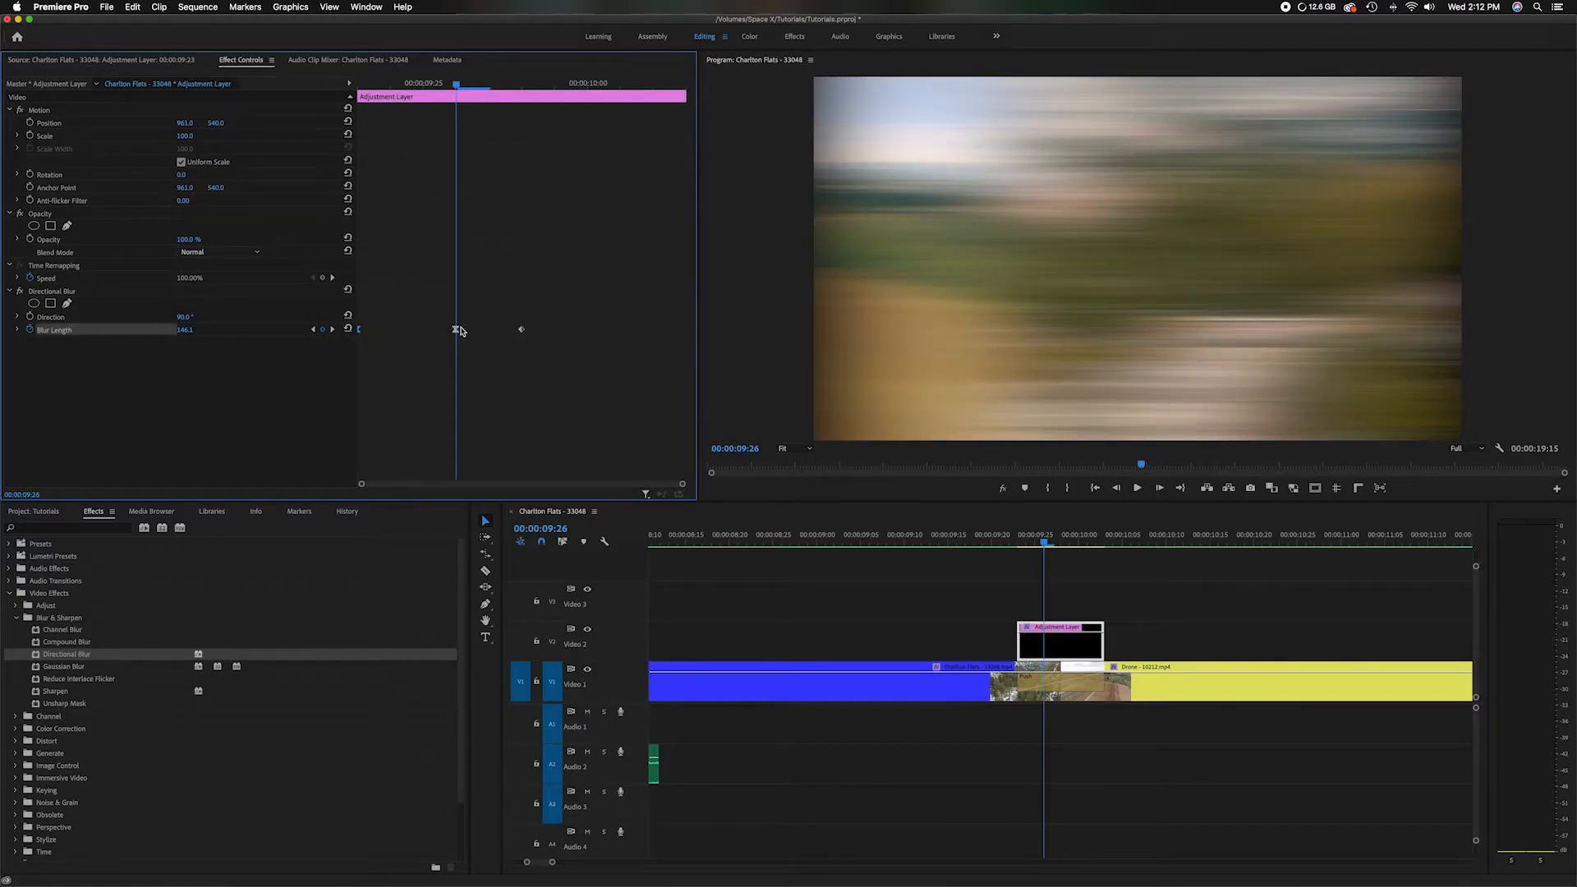
right_click(456, 330)
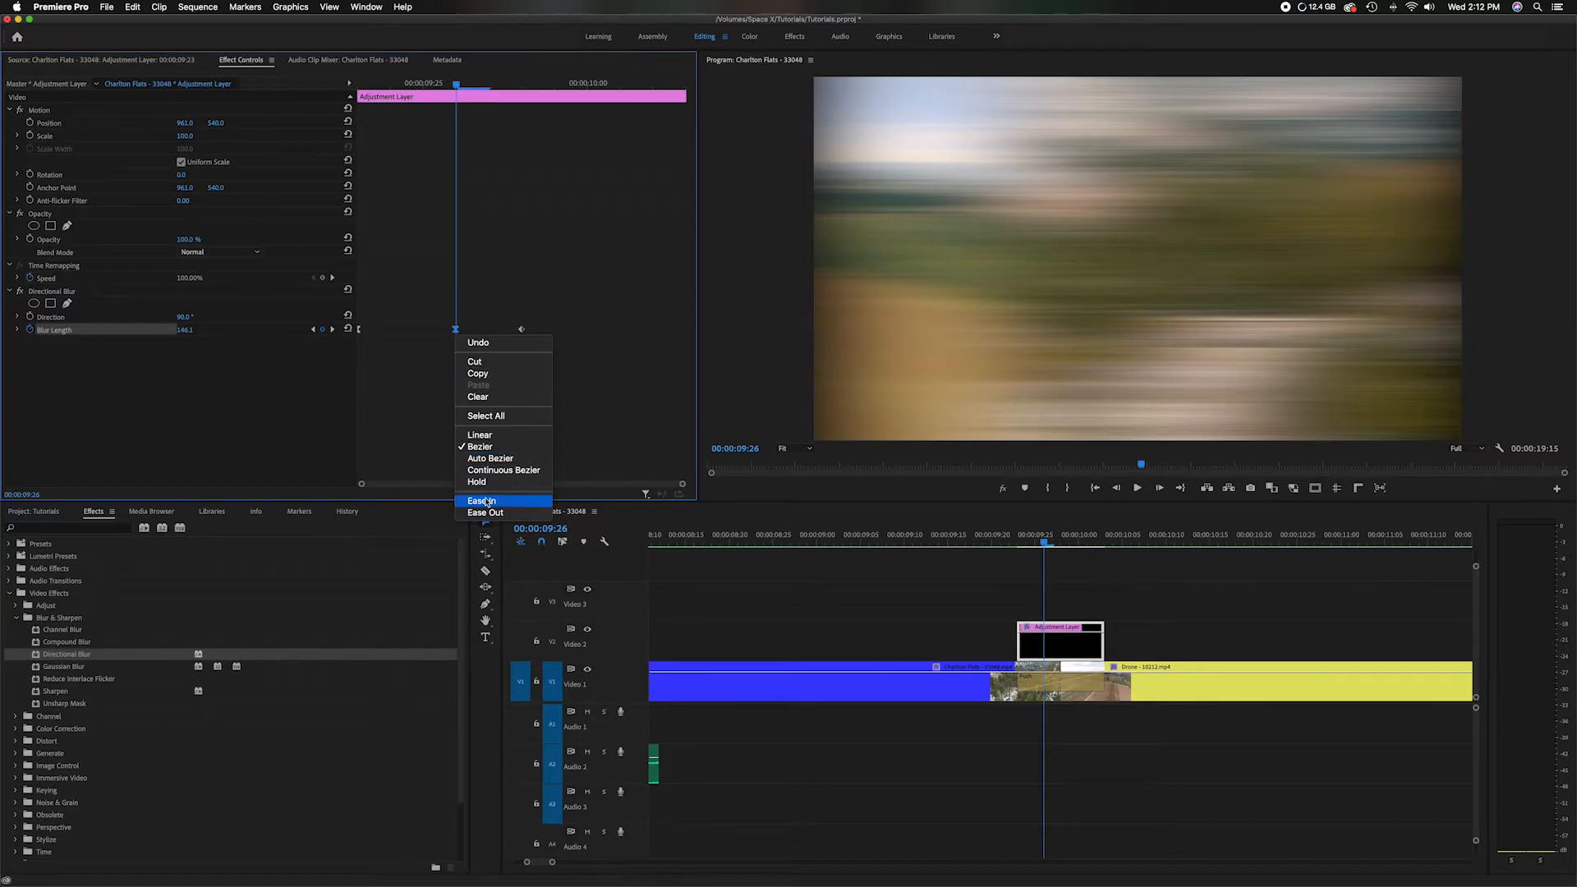
click(486, 502)
drag(457, 332, 687, 331)
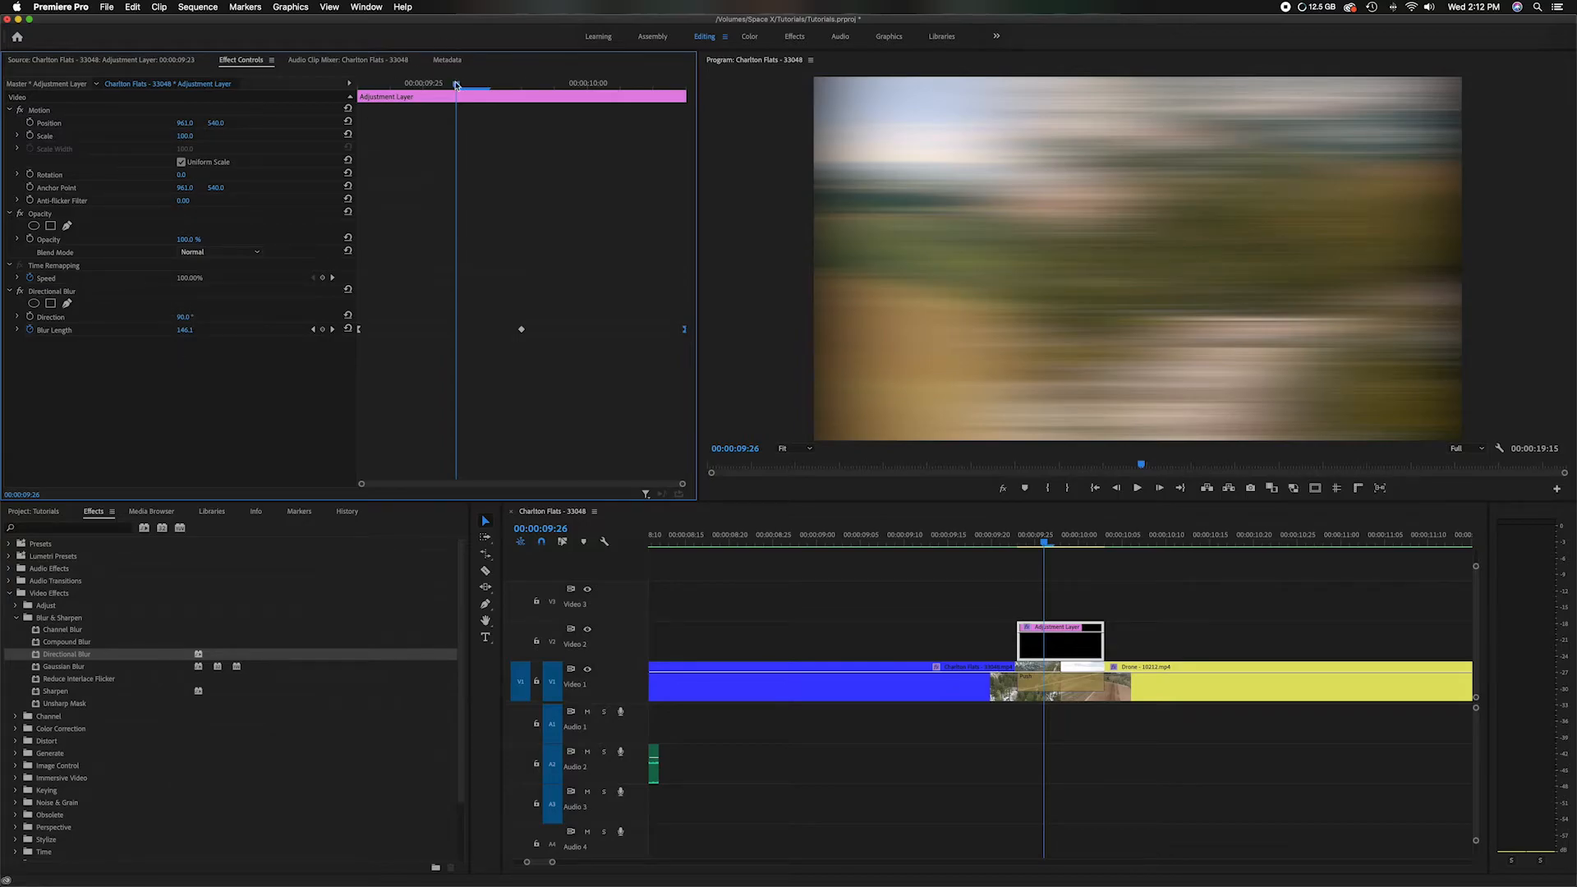
Scrub to the end of the adjustment layer and play the transition with its blur from 00:00:09:18
drag(448, 88, 672, 112)
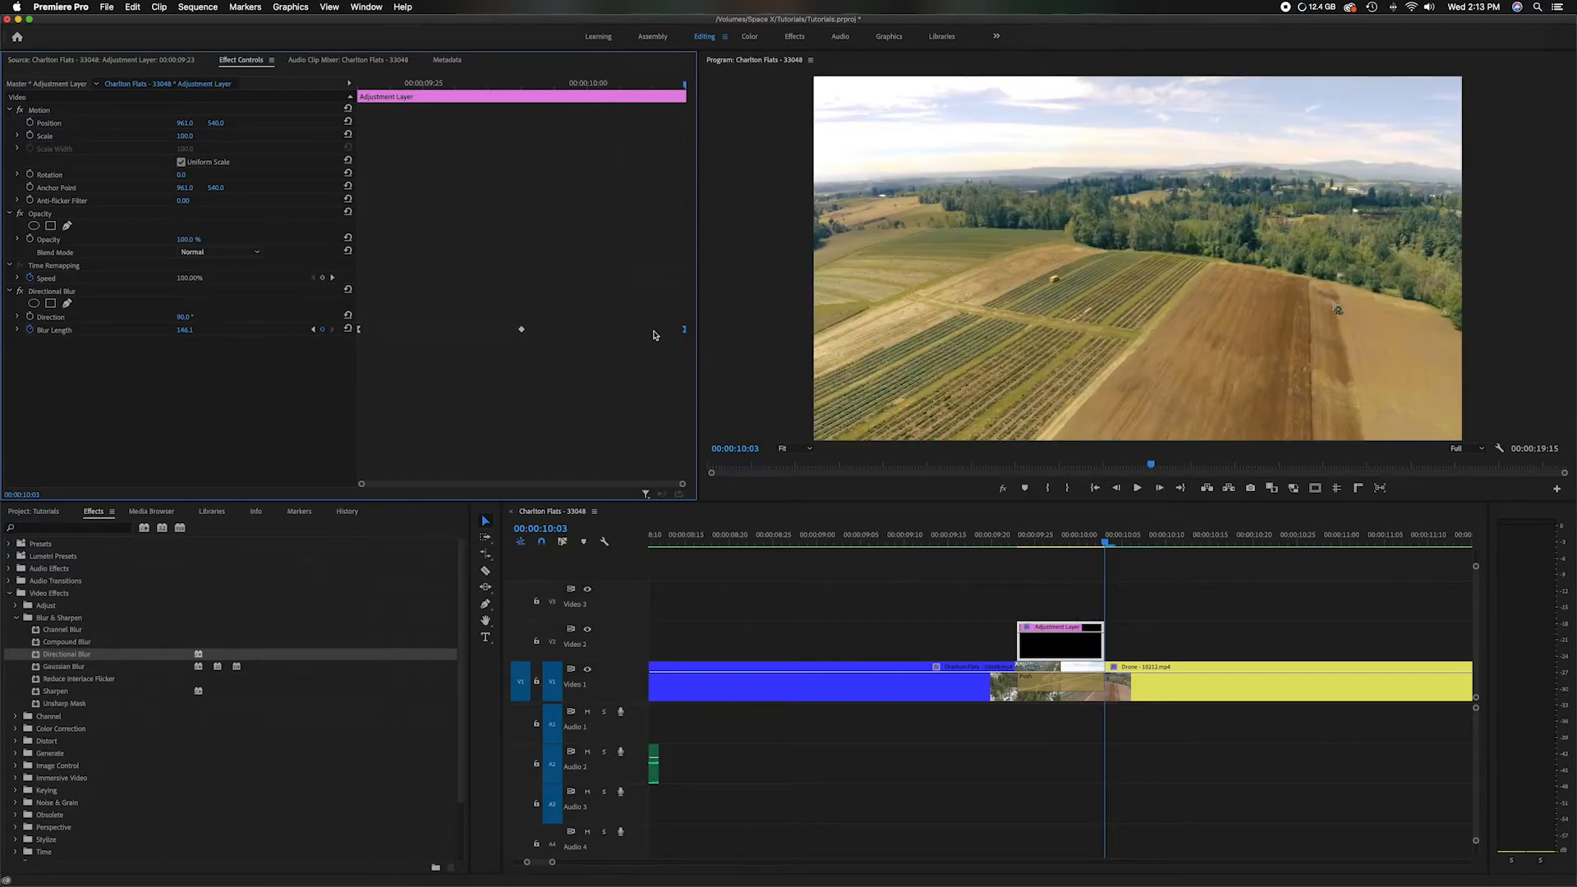
drag(1069, 540, 972, 539)
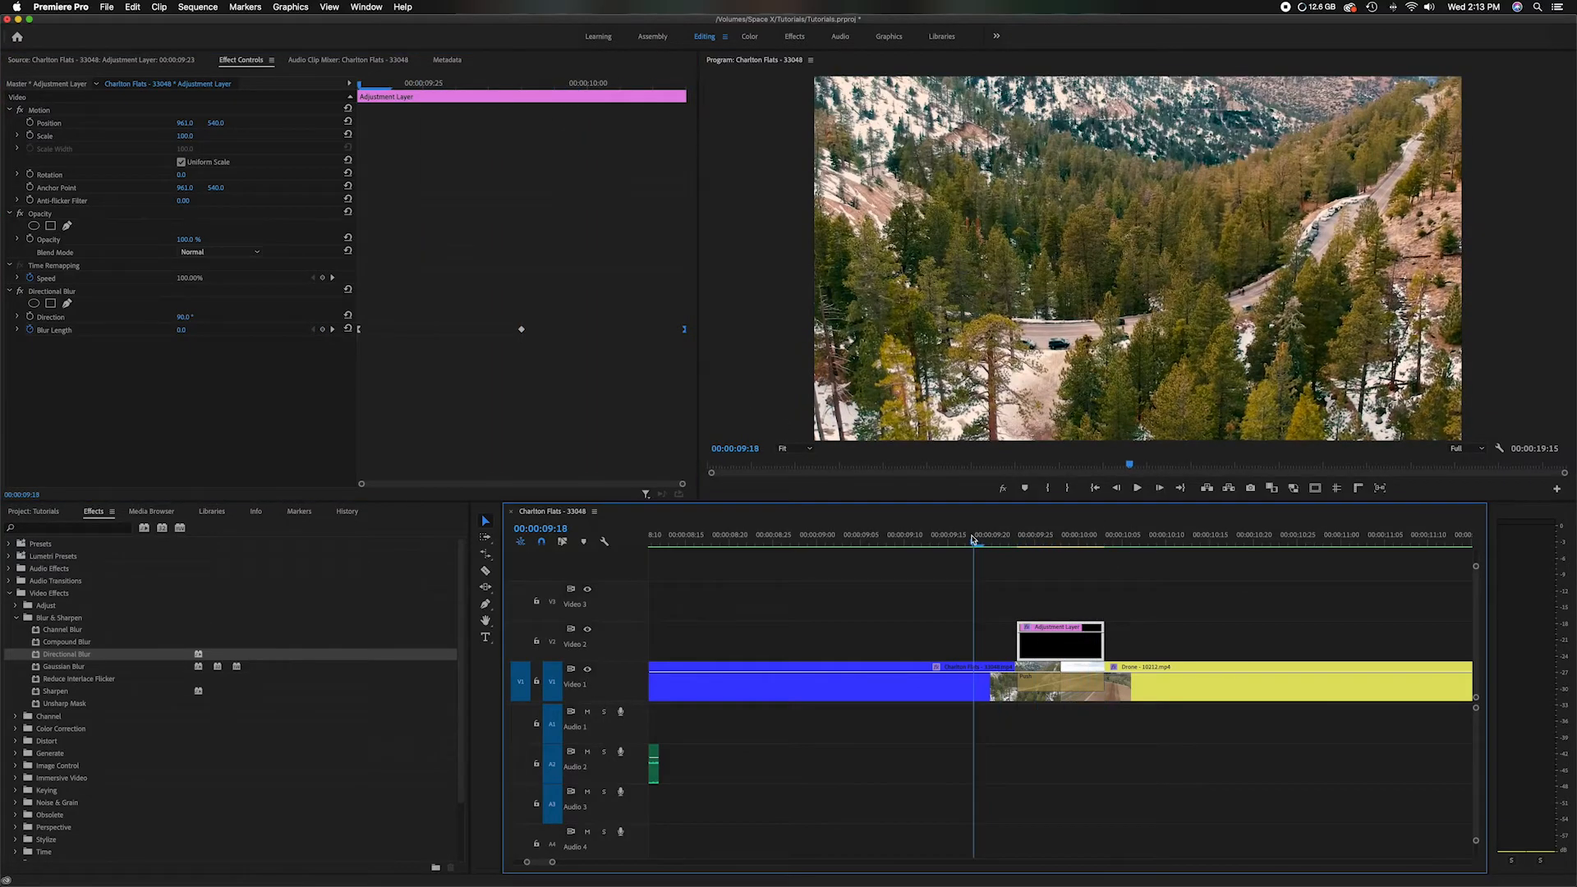
key(space)
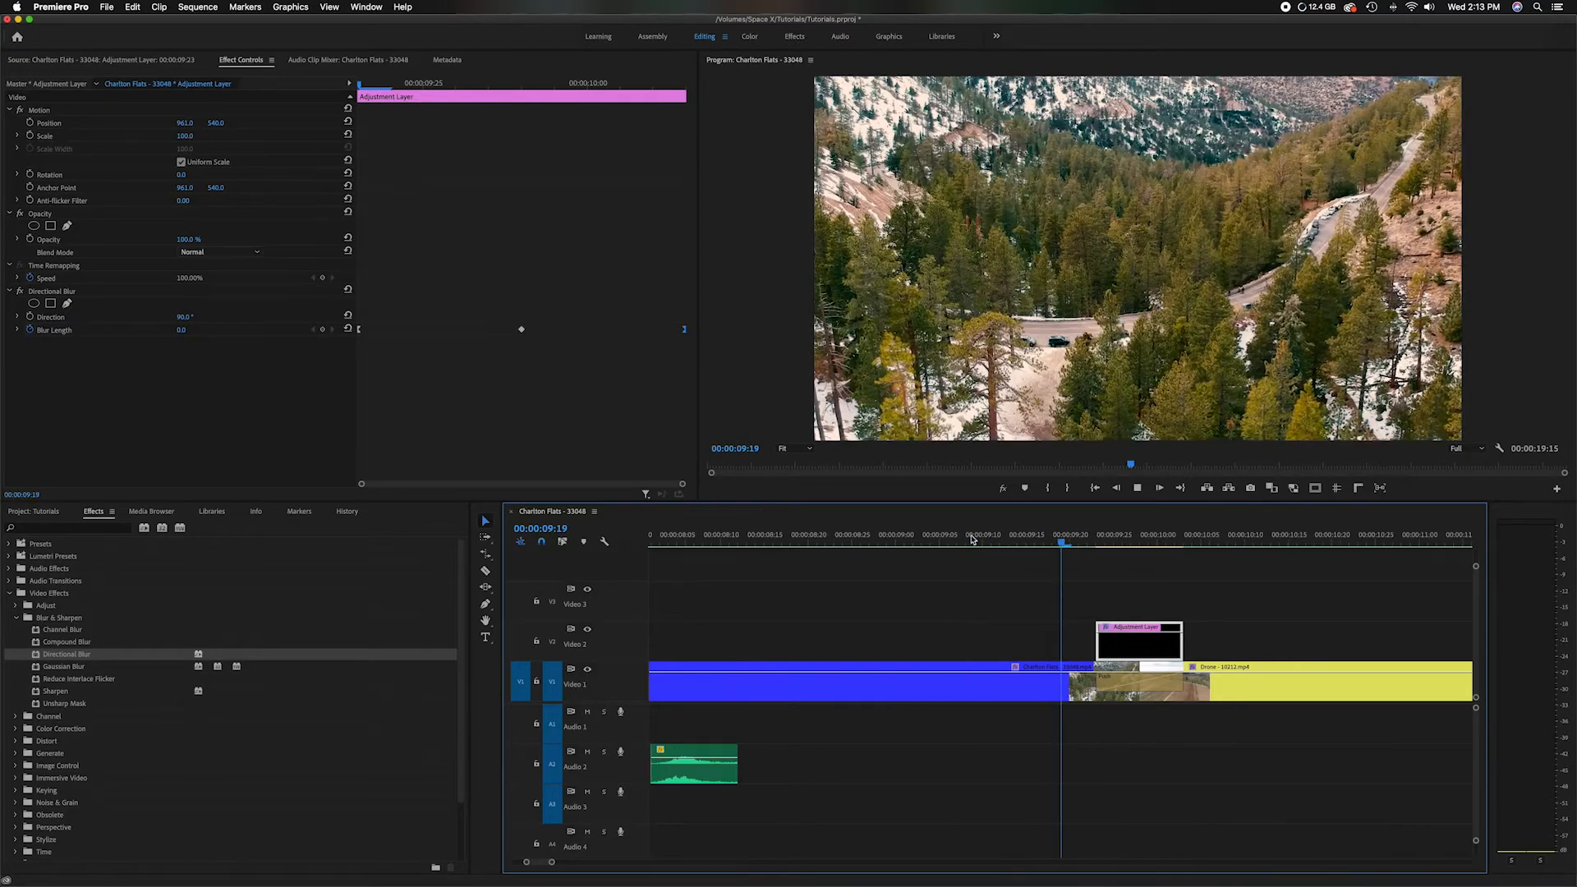
Hide the Video 2 track and play the Push transition without the blur from 00:00:09:19
drag(901, 540, 790, 543)
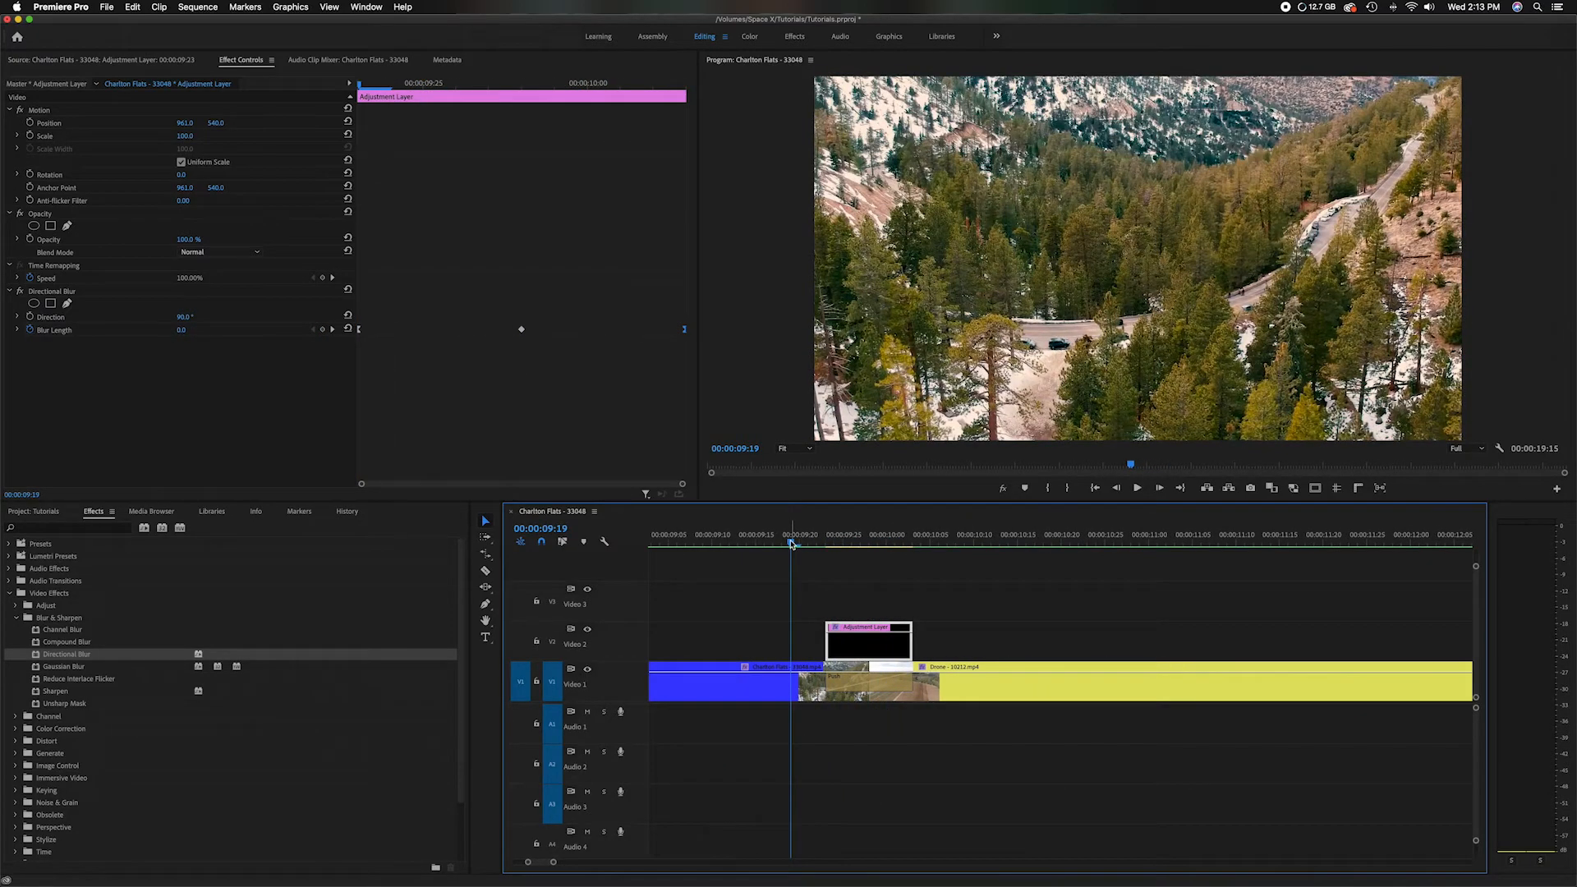
click(588, 631)
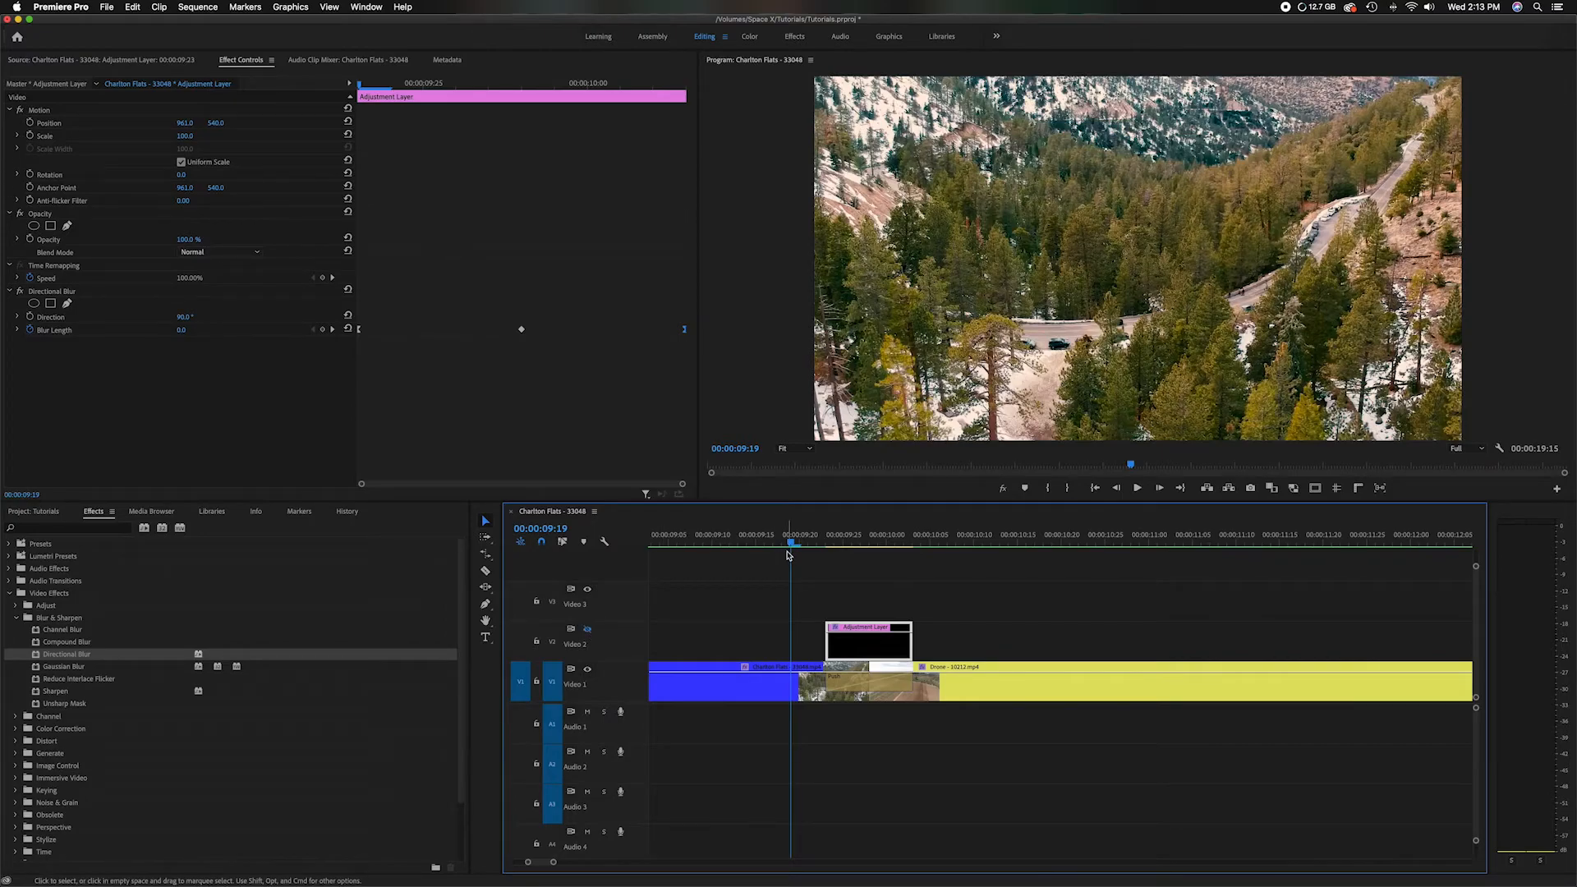
key(space)
key(space)
Show the Video 2 track again and play the transition with the blur for comparison
click(587, 629)
click(791, 541)
key(space)
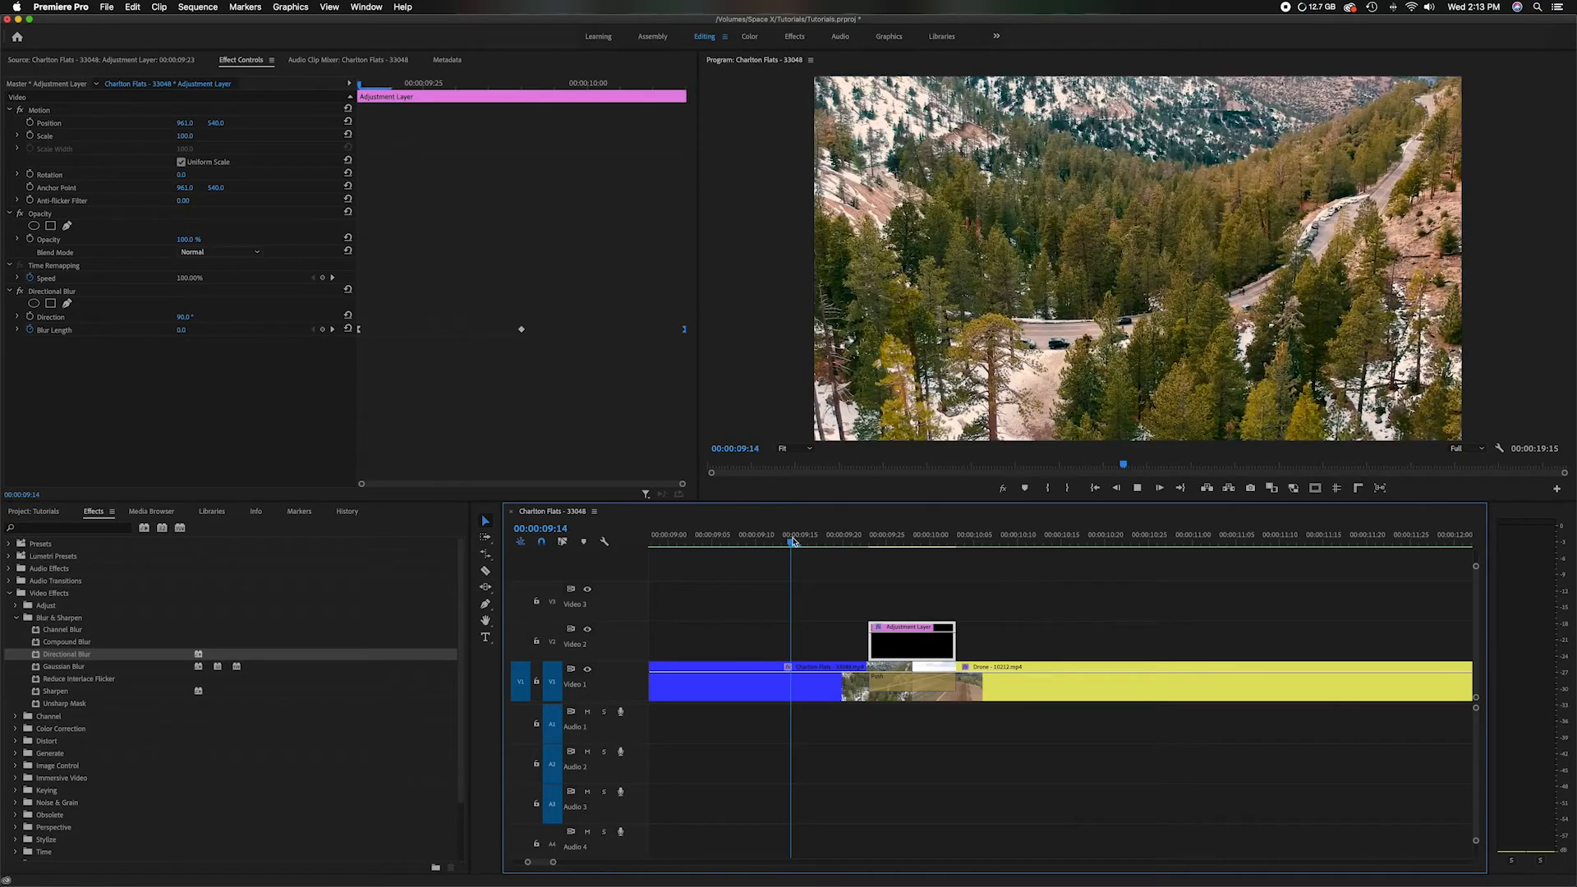
key(space)
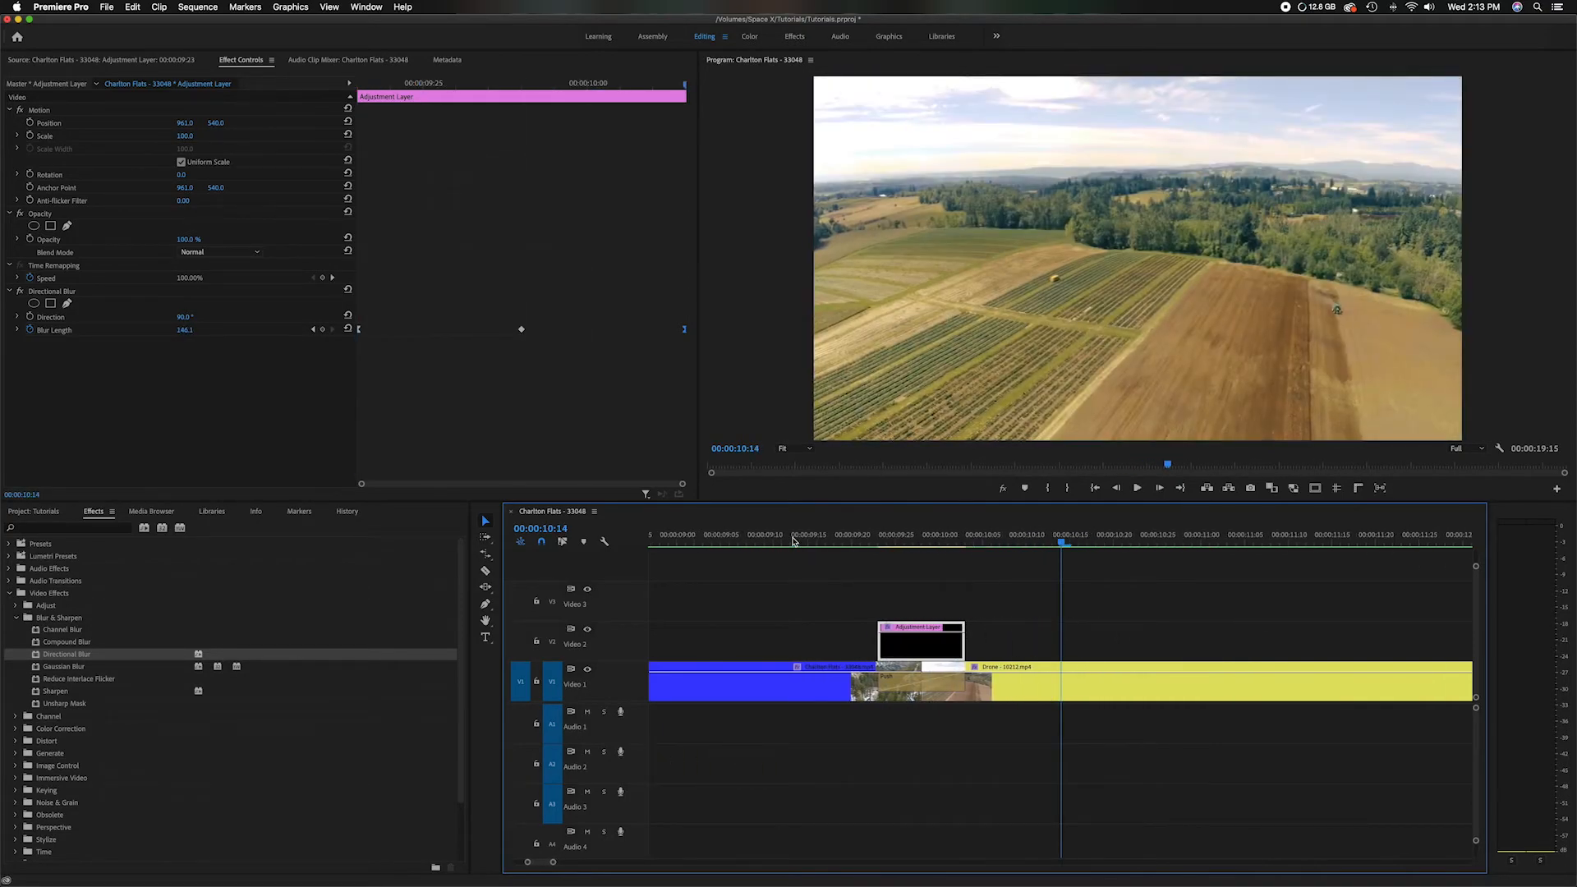
Move the Rake_Swing_Whoosh_Close.mp3 clip to Audio 1 beneath the transition, aligning its peak with the transition's middle at 00:00:09:28
scroll(795, 541, up, 3)
drag(802, 752, 1277, 733)
click(1237, 539)
drag(1246, 733, 1236, 727)
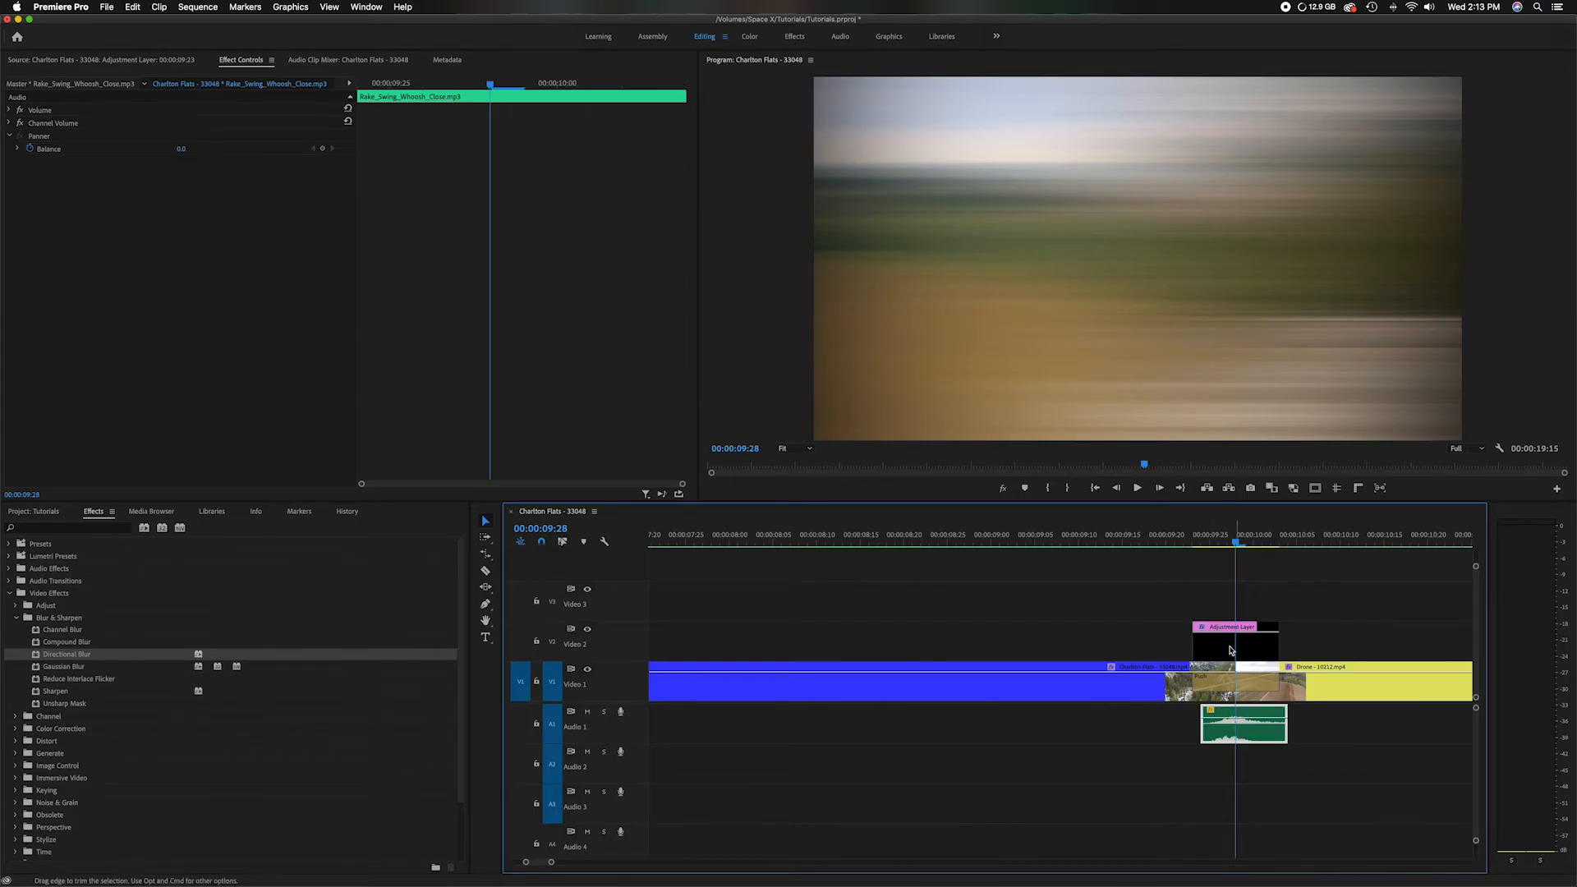
Play the transition twice with the whoosh sound, starting from 00:00:09:15
click(1123, 542)
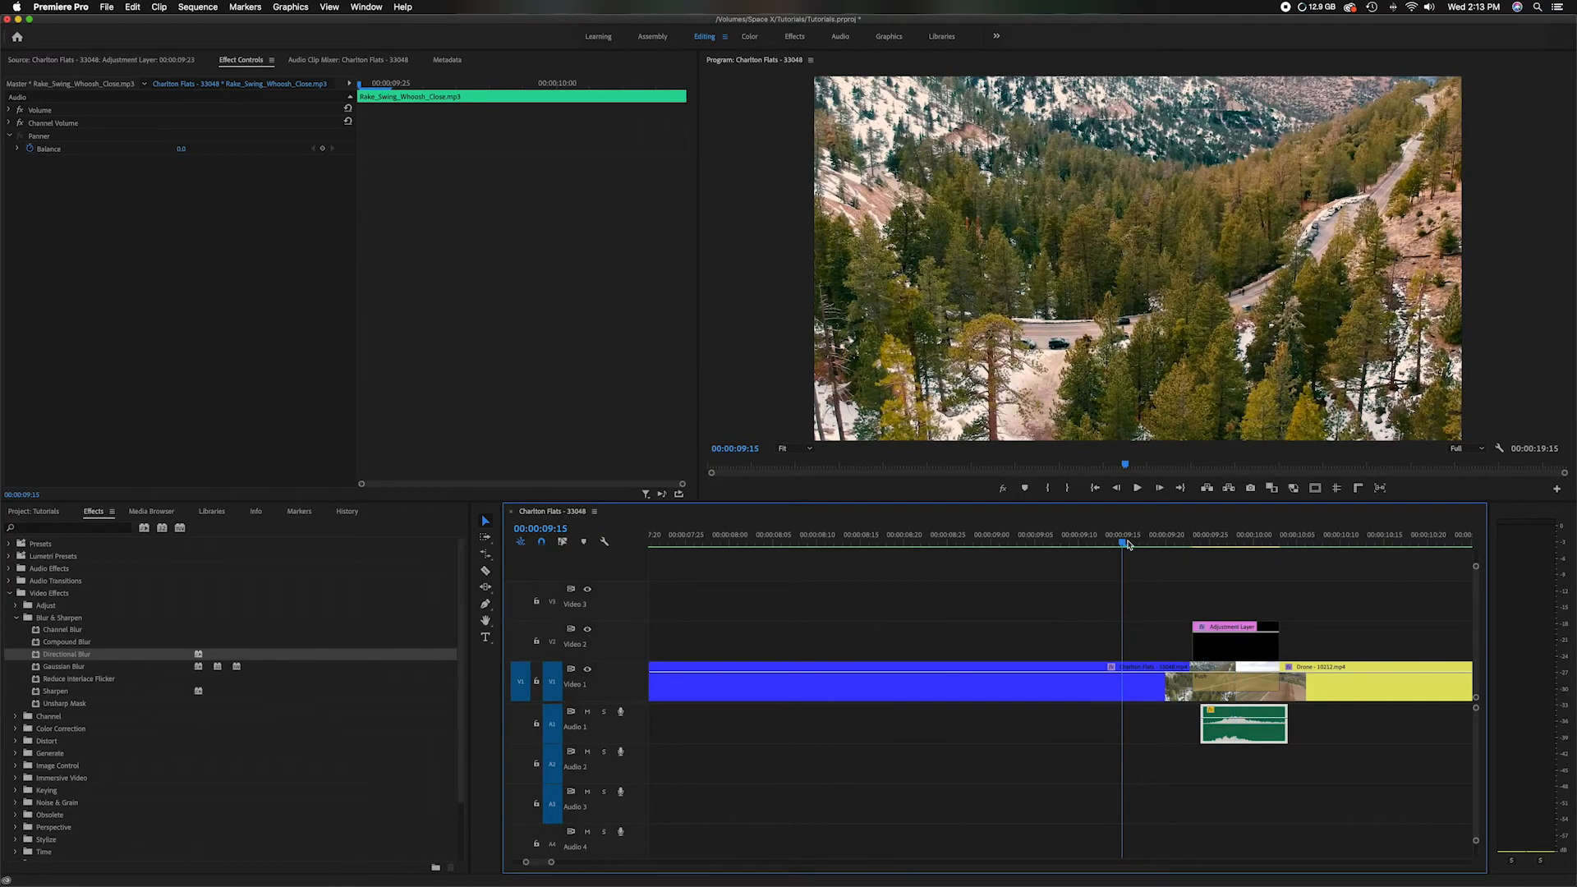
key(space)
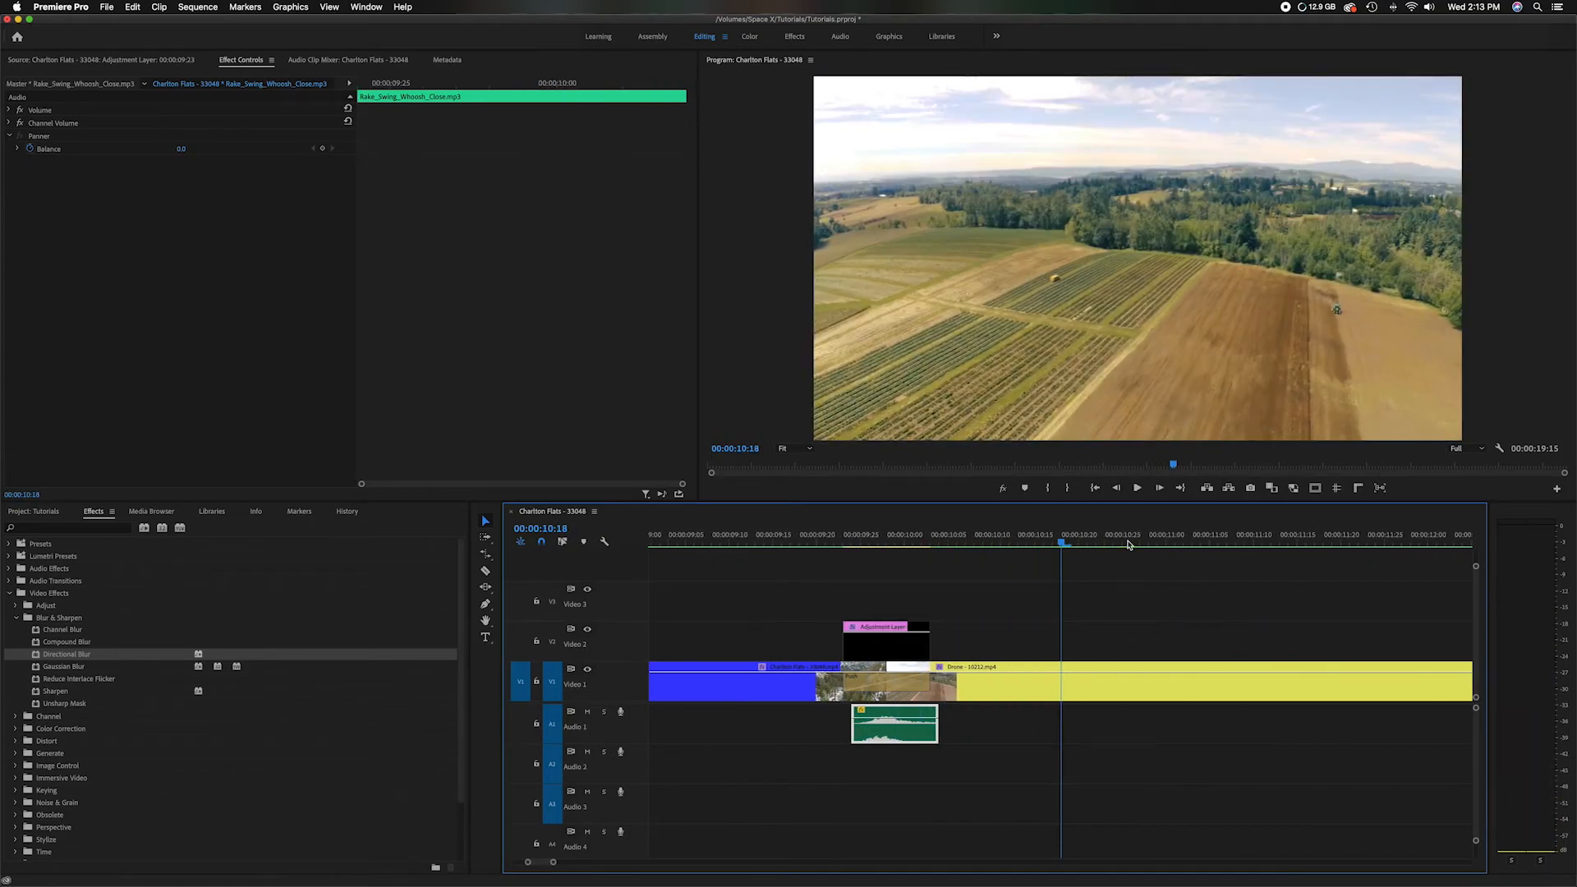
click(772, 542)
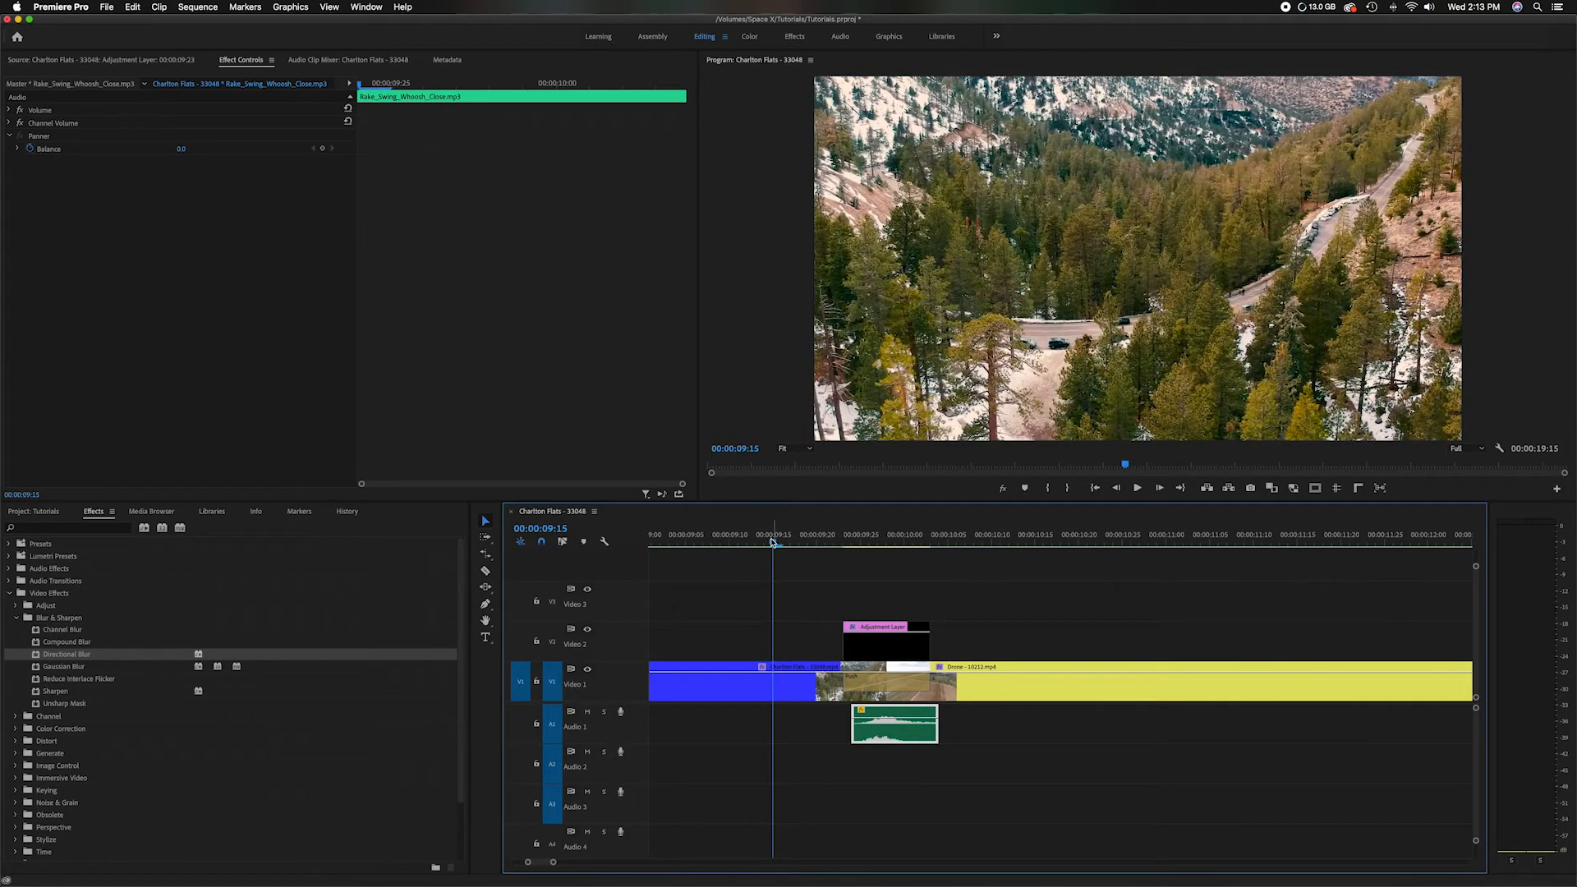
key(space)
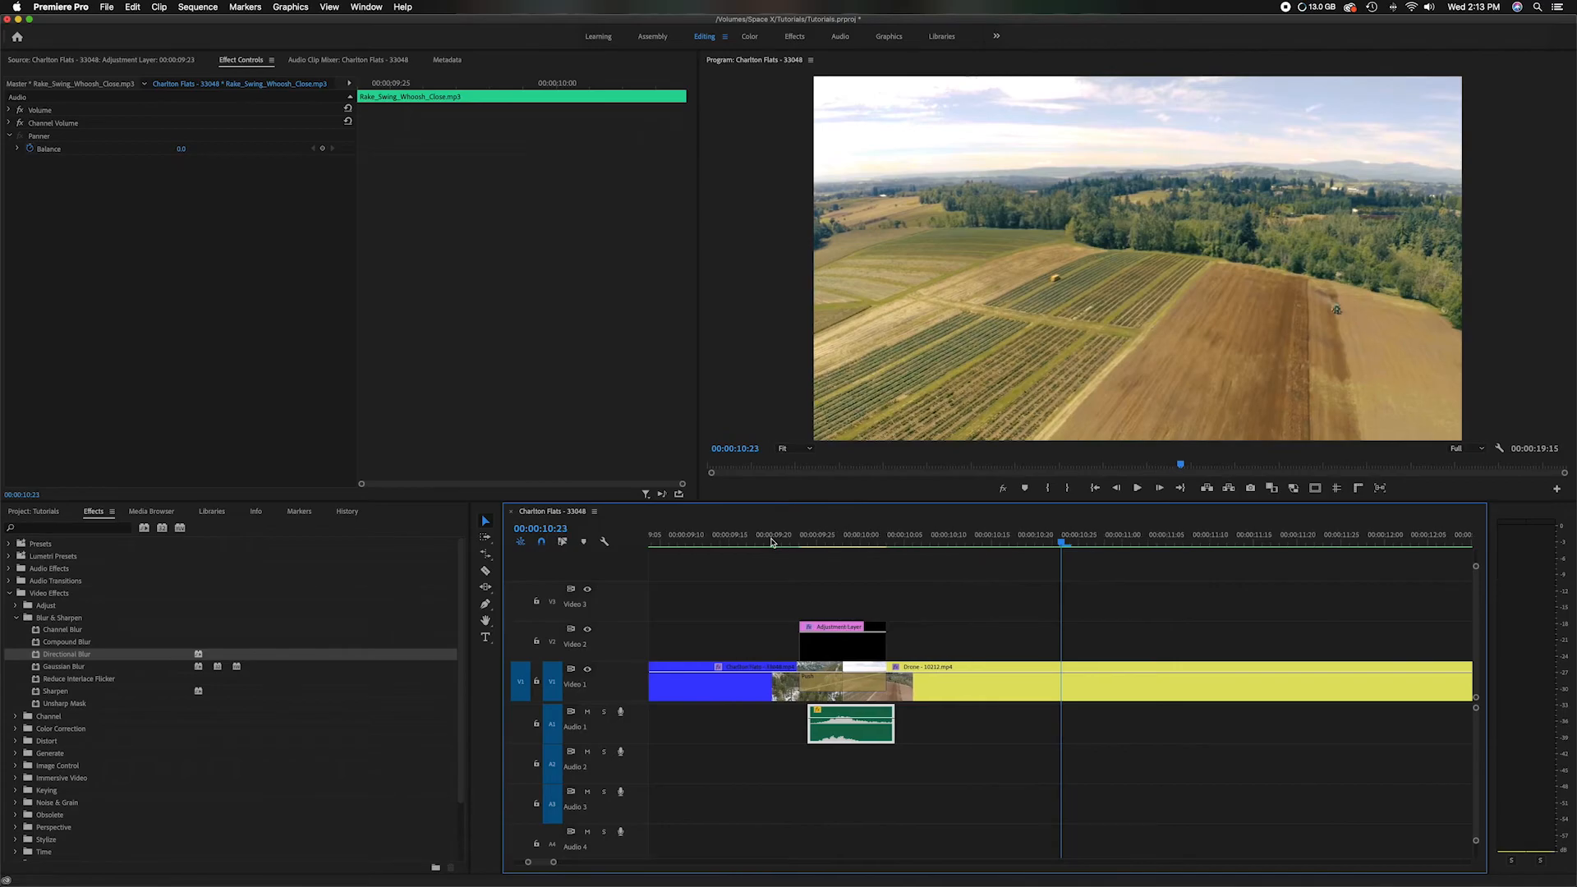